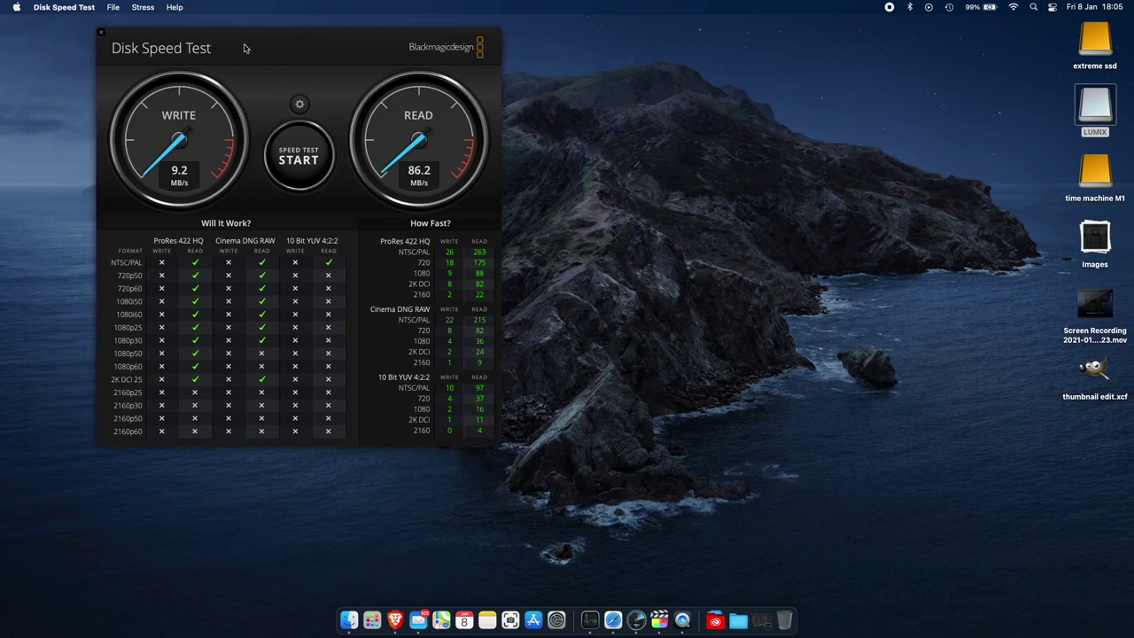
# Run the disk speed test on the MacBook's drive: 2212.3 MB/s write, 2832.0 MB/s read.
pyautogui.click(101, 35)
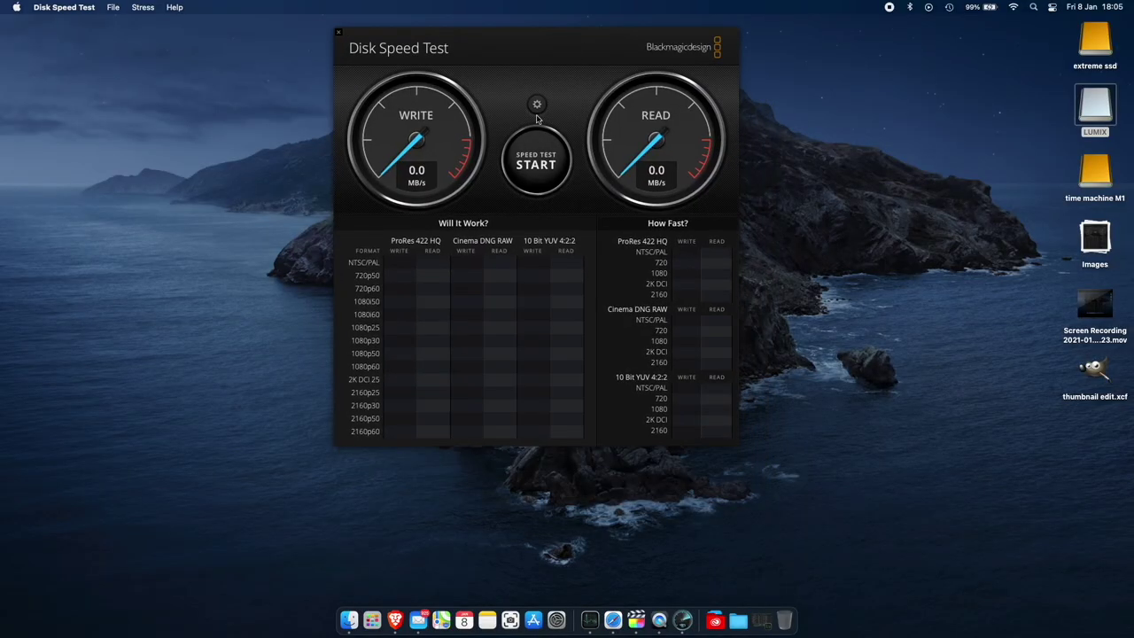
pyautogui.click(537, 103)
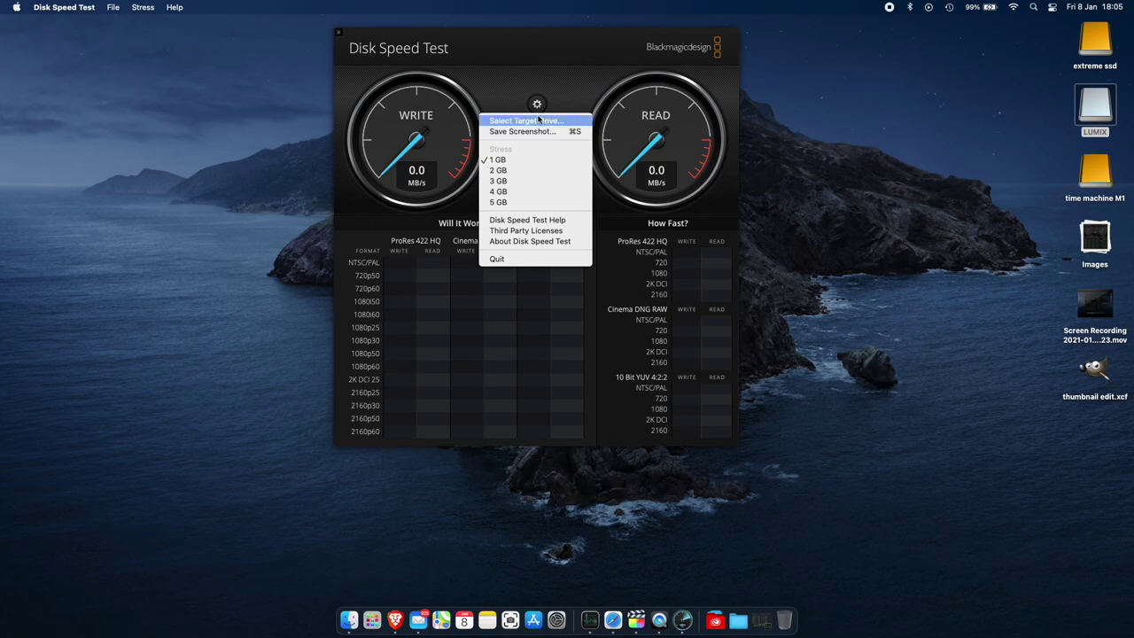
pyautogui.click(531, 121)
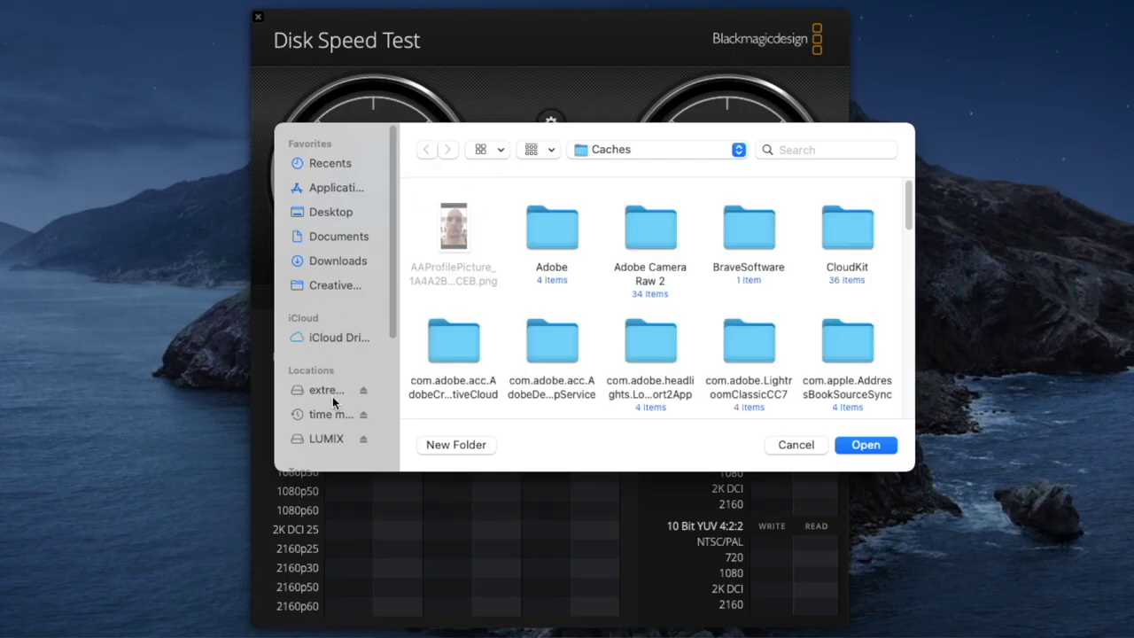
pyautogui.scroll(-1, 334, 406)
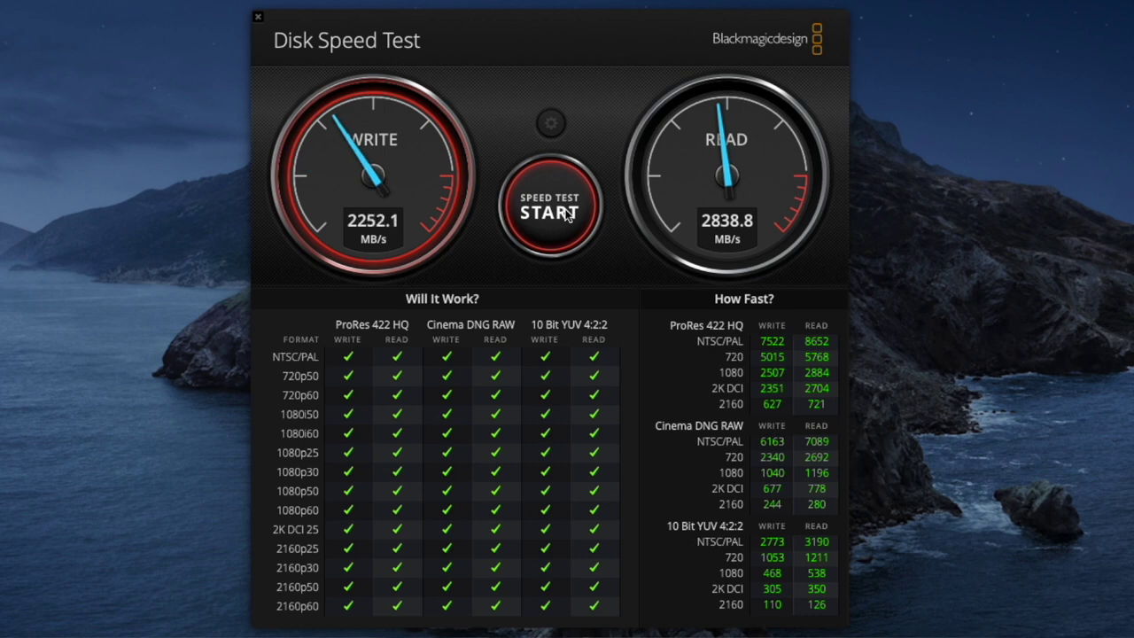
pyautogui.click(567, 216)
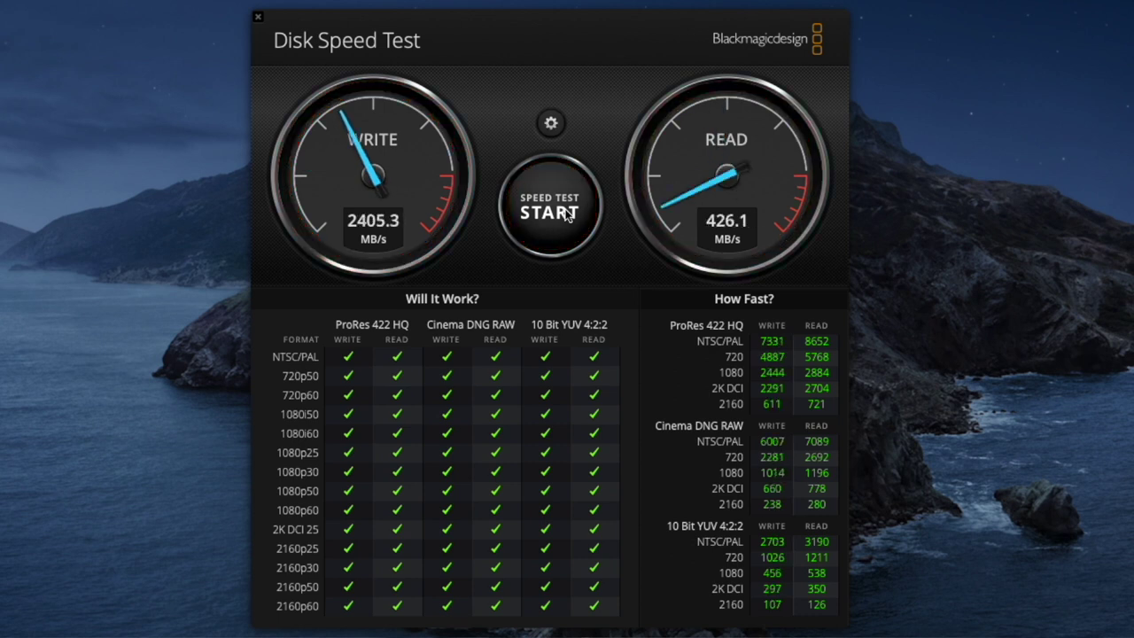
pyautogui.click(568, 215)
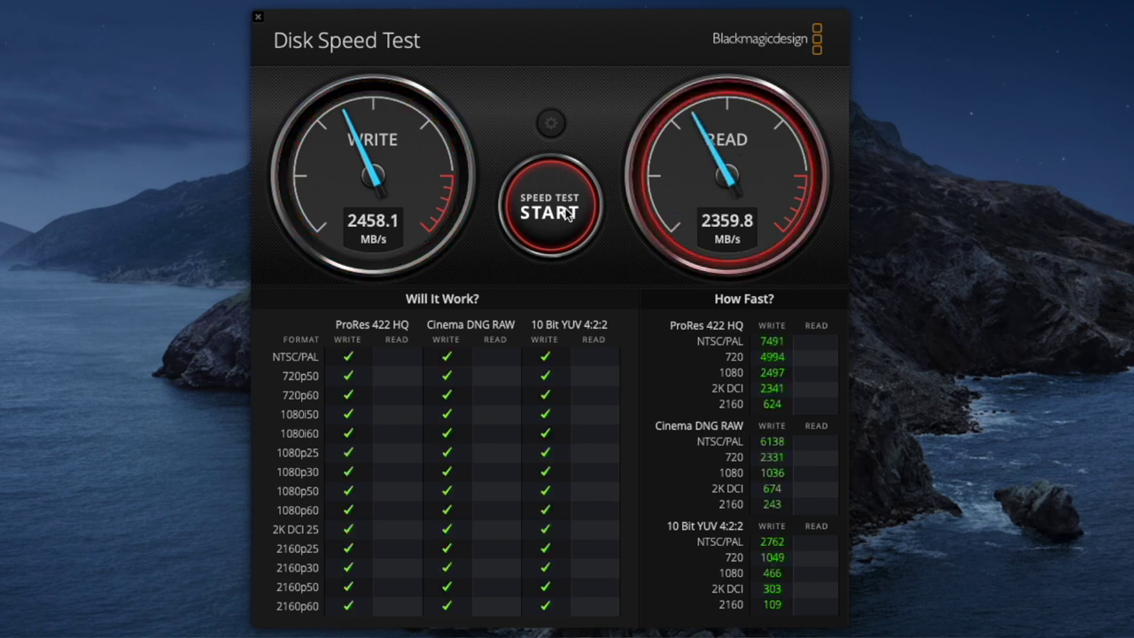
pyautogui.click(567, 216)
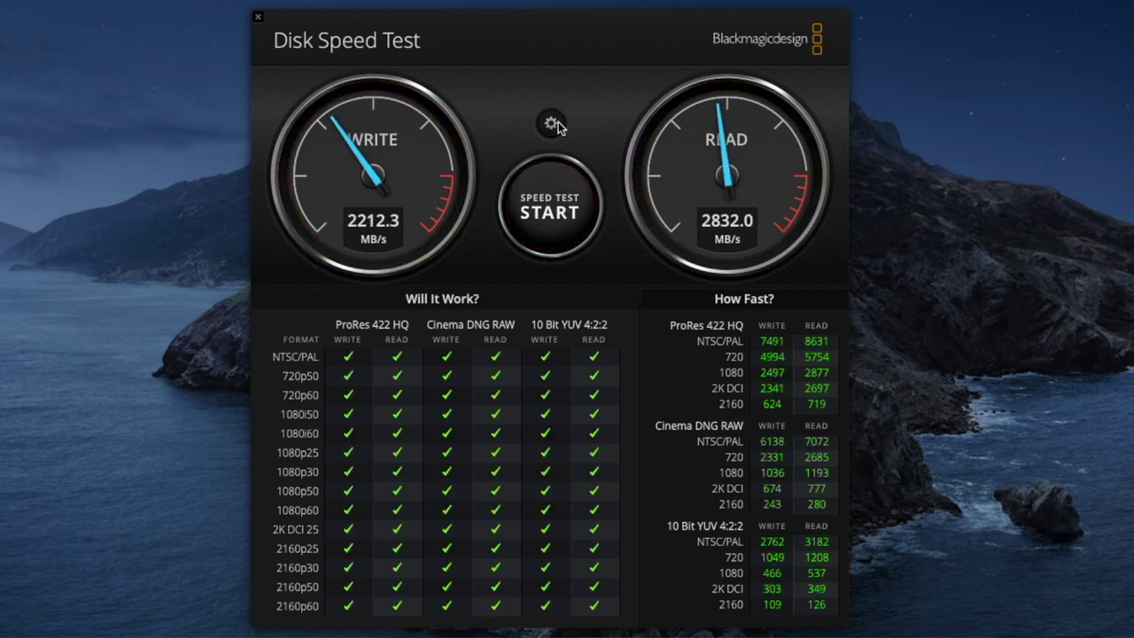
# Save a screenshot of the results as 'DiskSpeedTest macbook speed'.
pyautogui.click(552, 123)
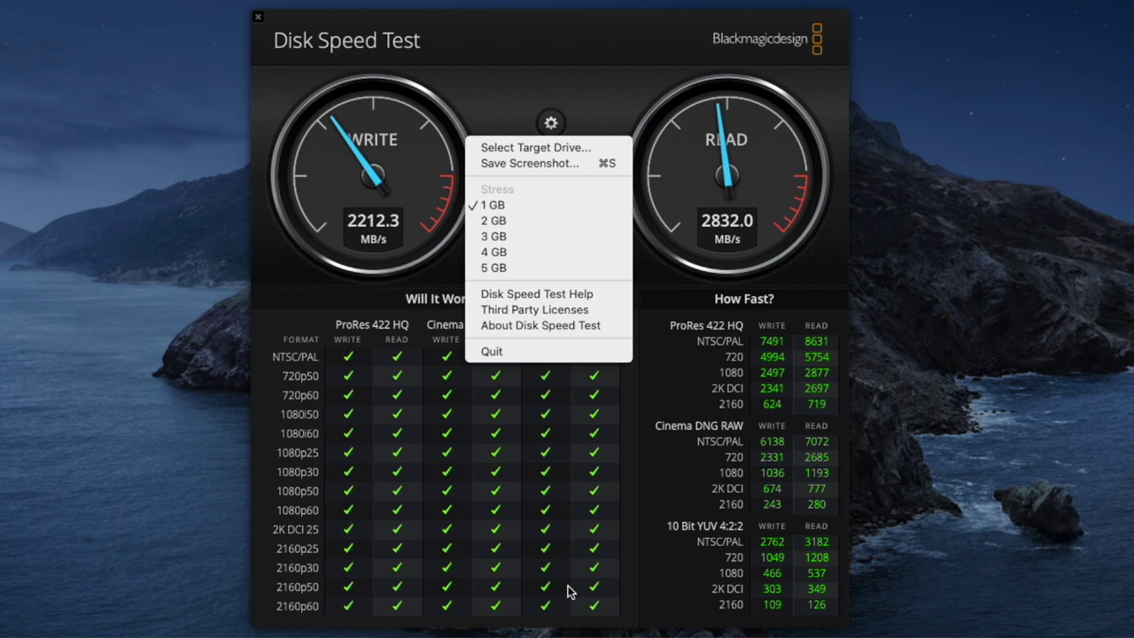
pyautogui.click(537, 163)
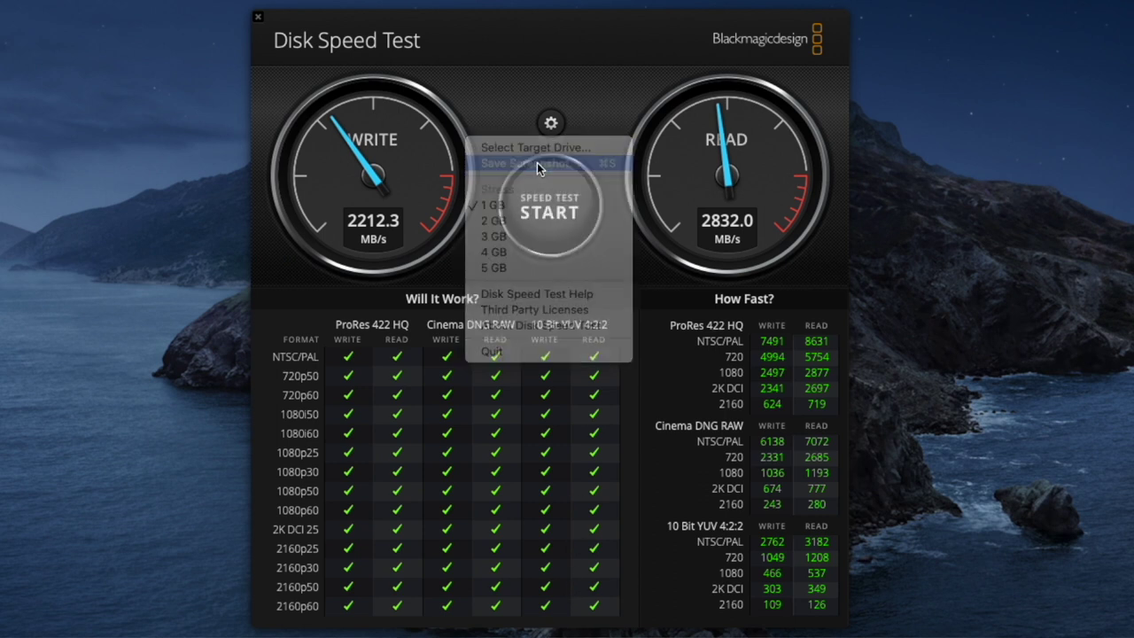
pyautogui.click(636, 211)
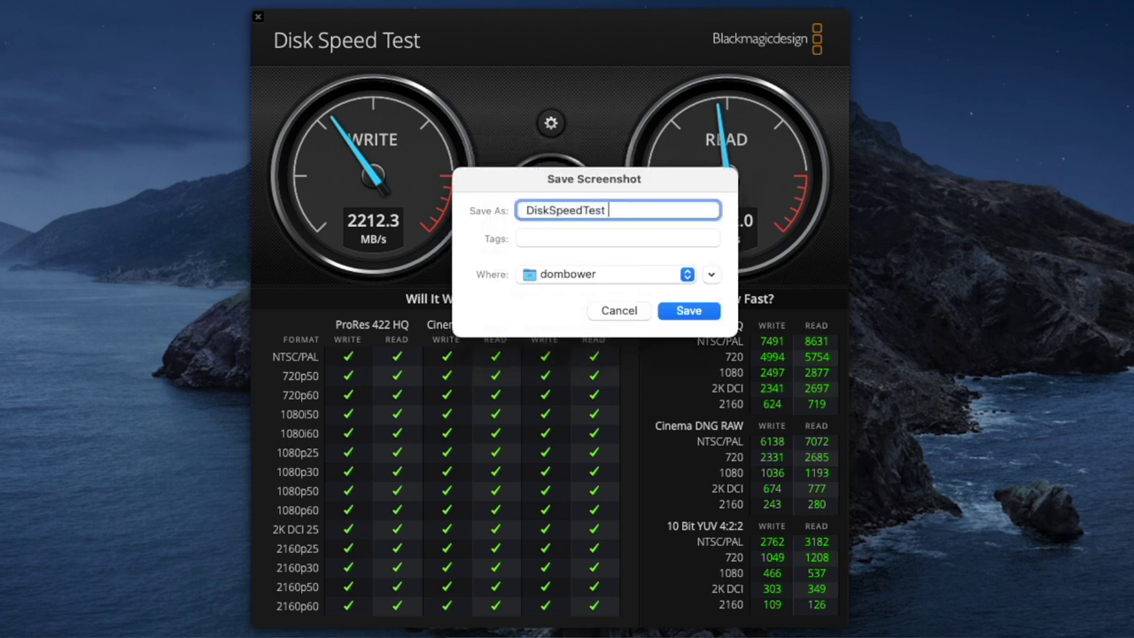
pyautogui.write('macbook speed')
pyautogui.click(690, 312)
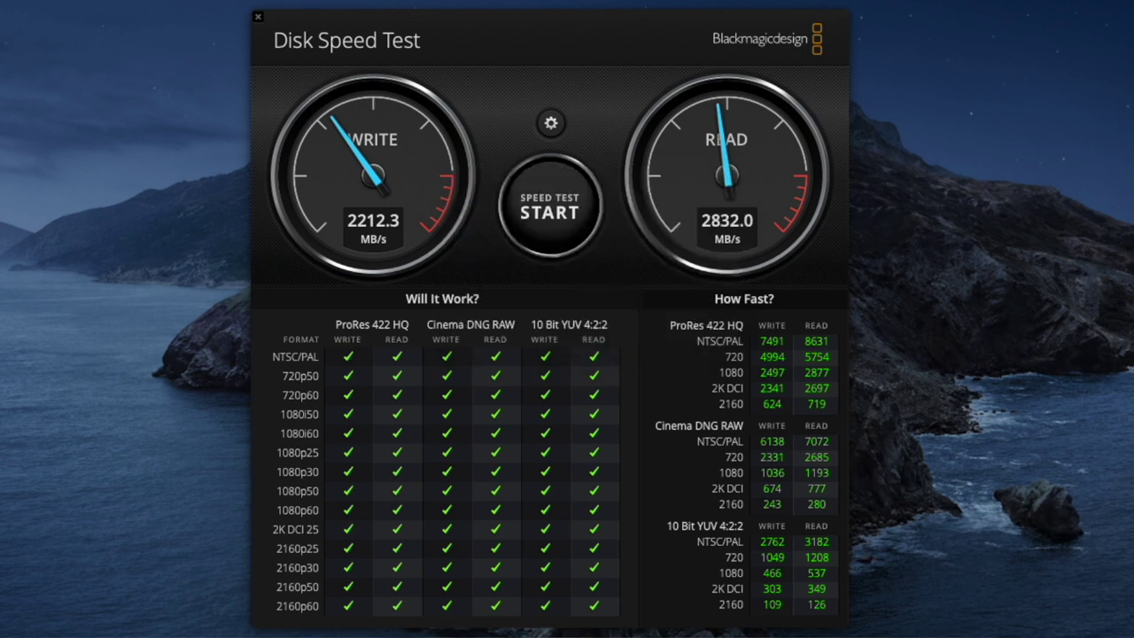
# Test the extreme ssd drive, getting 727.4 MB/s write and 685.1 MB/s read.
pyautogui.click(546, 128)
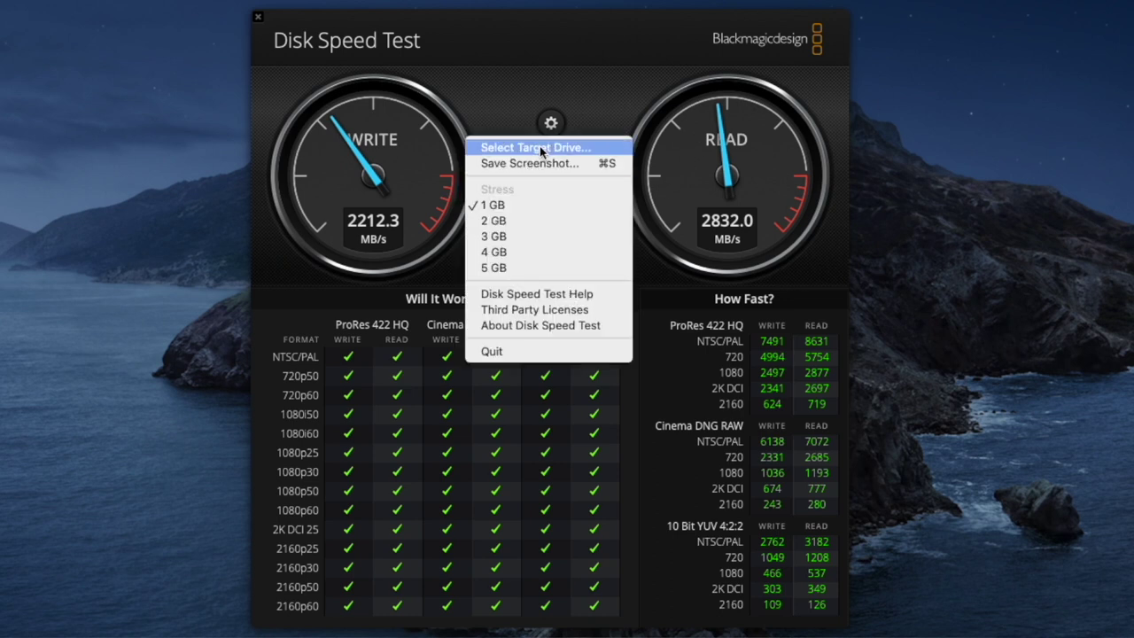
pyautogui.click(538, 147)
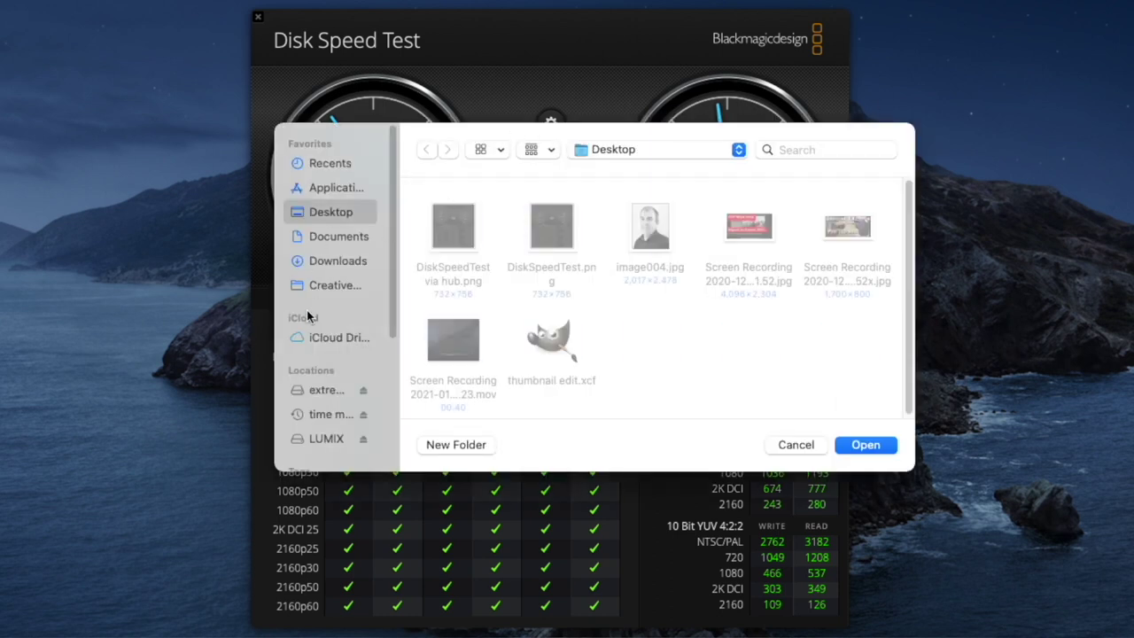
pyautogui.click(325, 390)
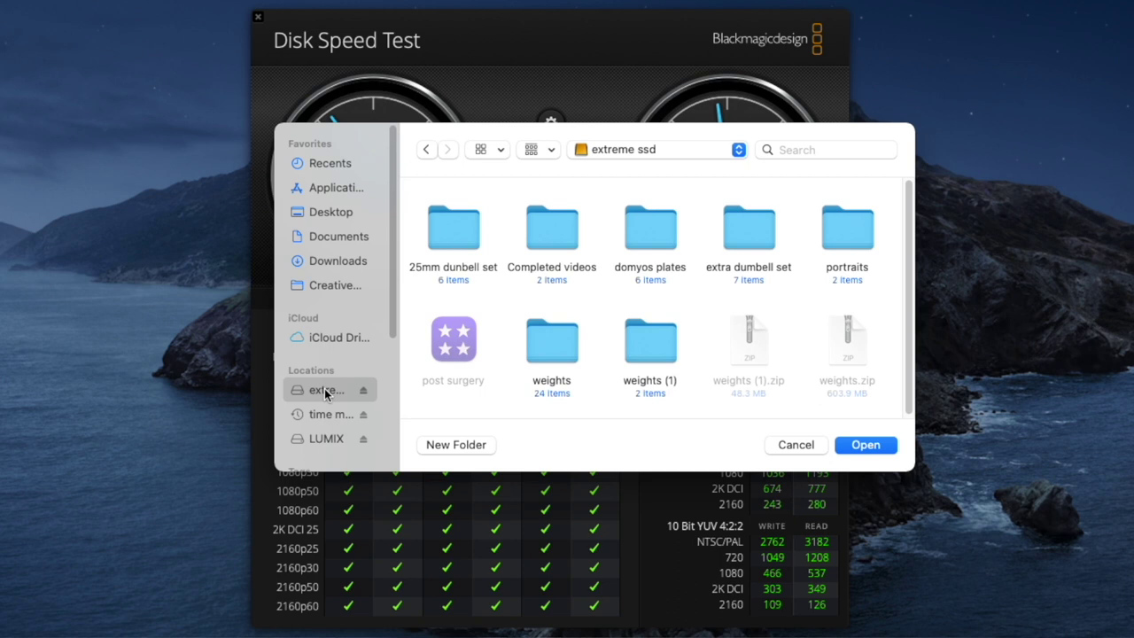
pyautogui.click(871, 448)
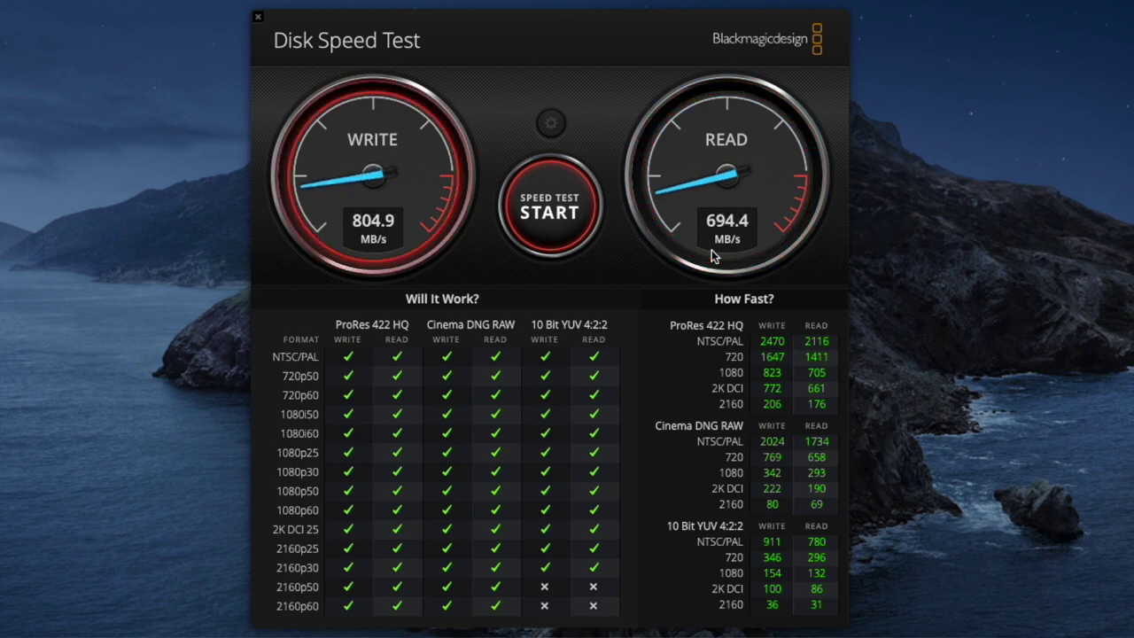
pyautogui.click(547, 221)
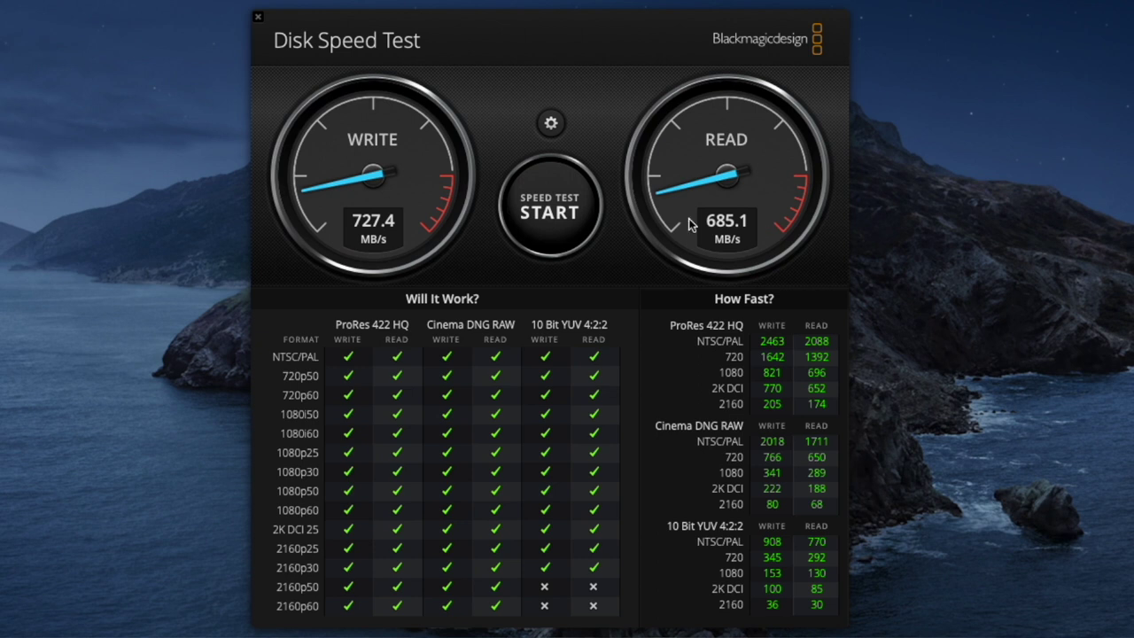
# Save a screenshot of the extreme ssd results with Cmd+S.
pyautogui.press('super+s')
pyautogui.click(693, 310)
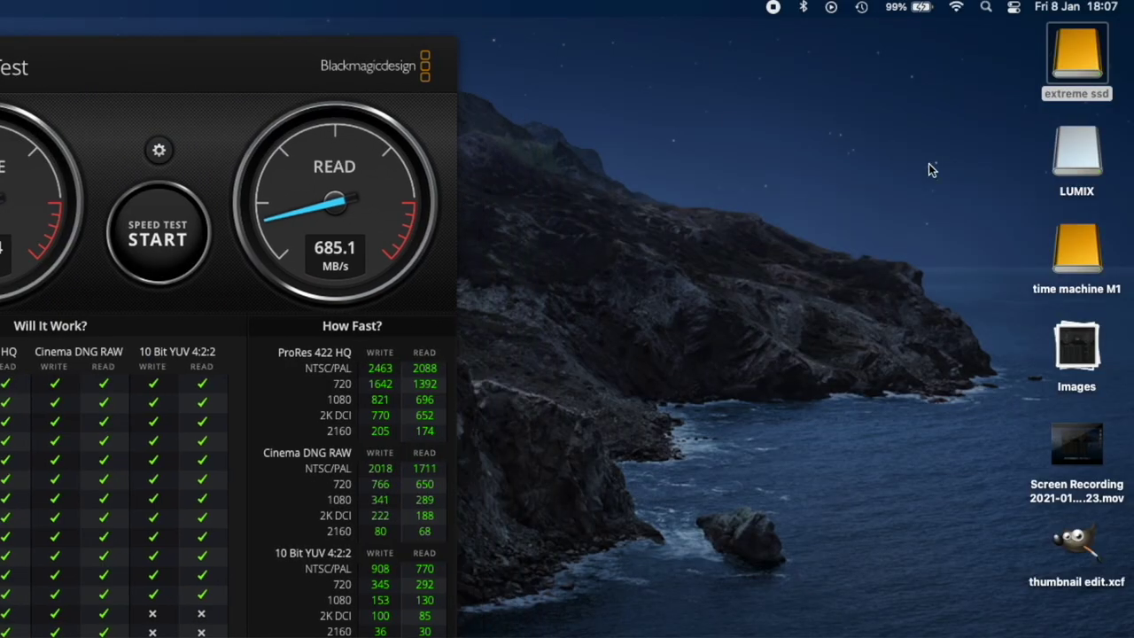
pyautogui.click(1080, 160)
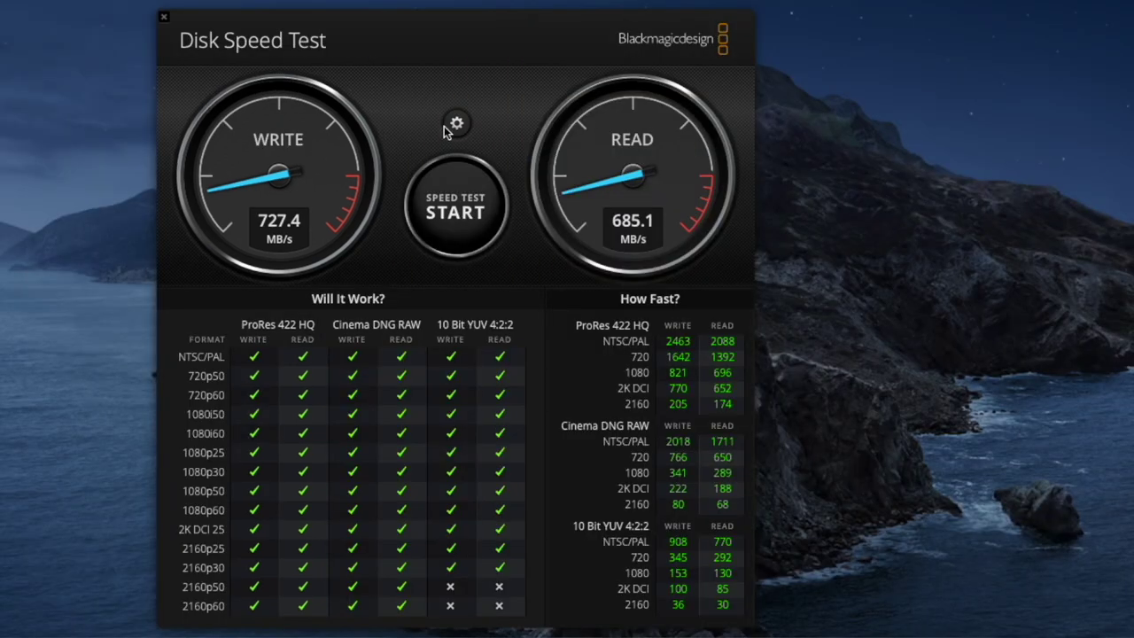
# Target the LUMIX card and run the test, reaching 4.5 MB/s write and 85.6 MB/s read.
pyautogui.click(456, 123)
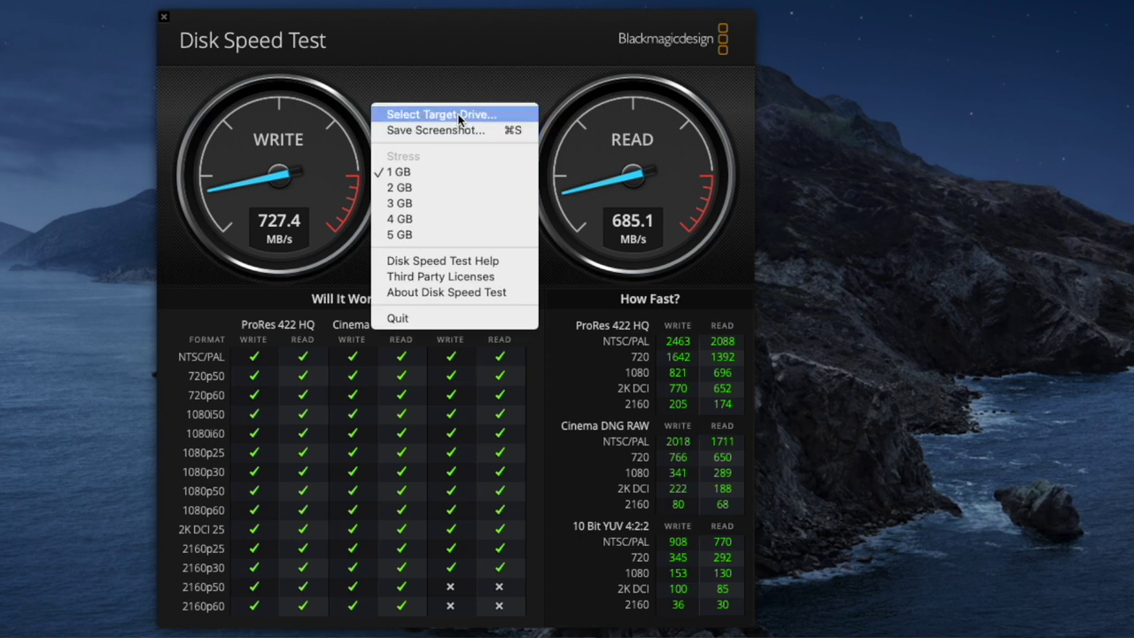
pyautogui.click(459, 119)
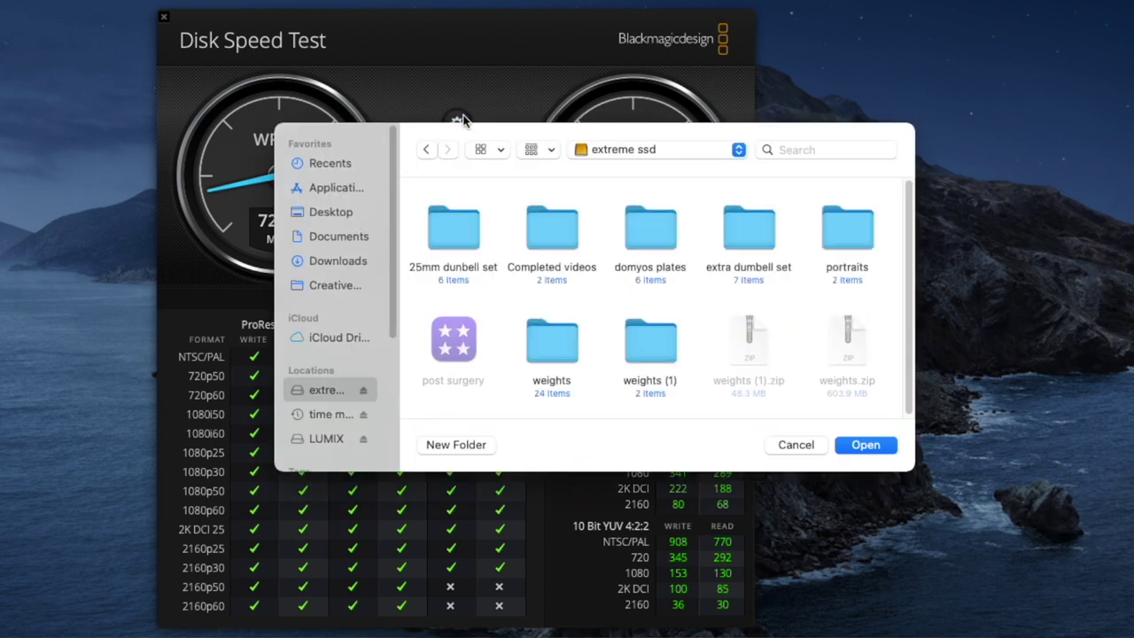
pyautogui.click(328, 439)
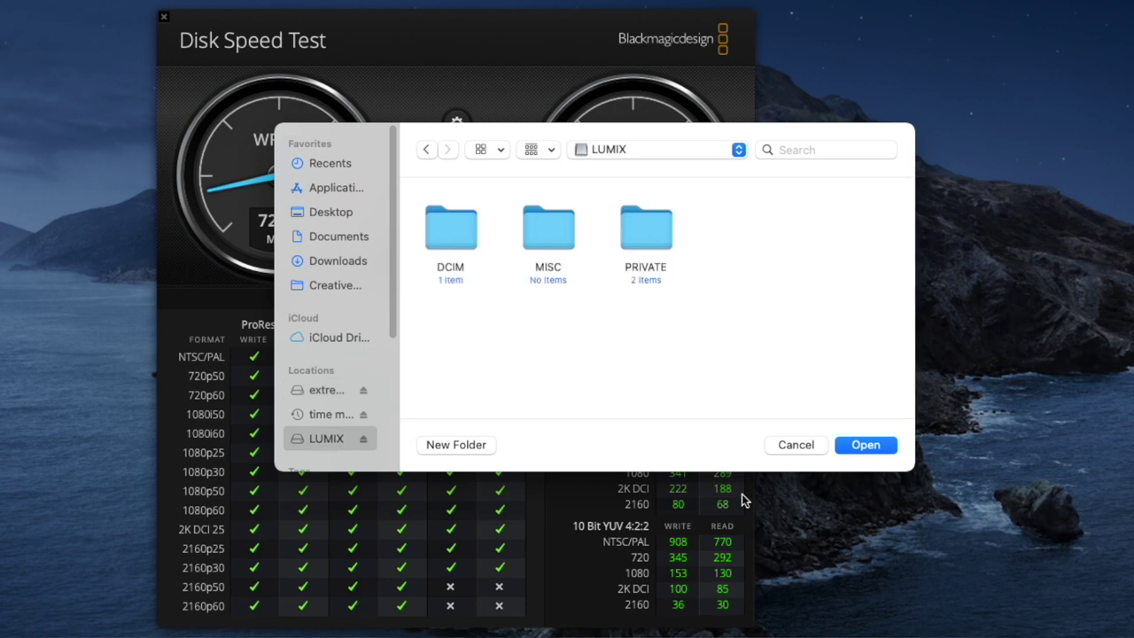
pyautogui.click(872, 444)
pyautogui.click(449, 210)
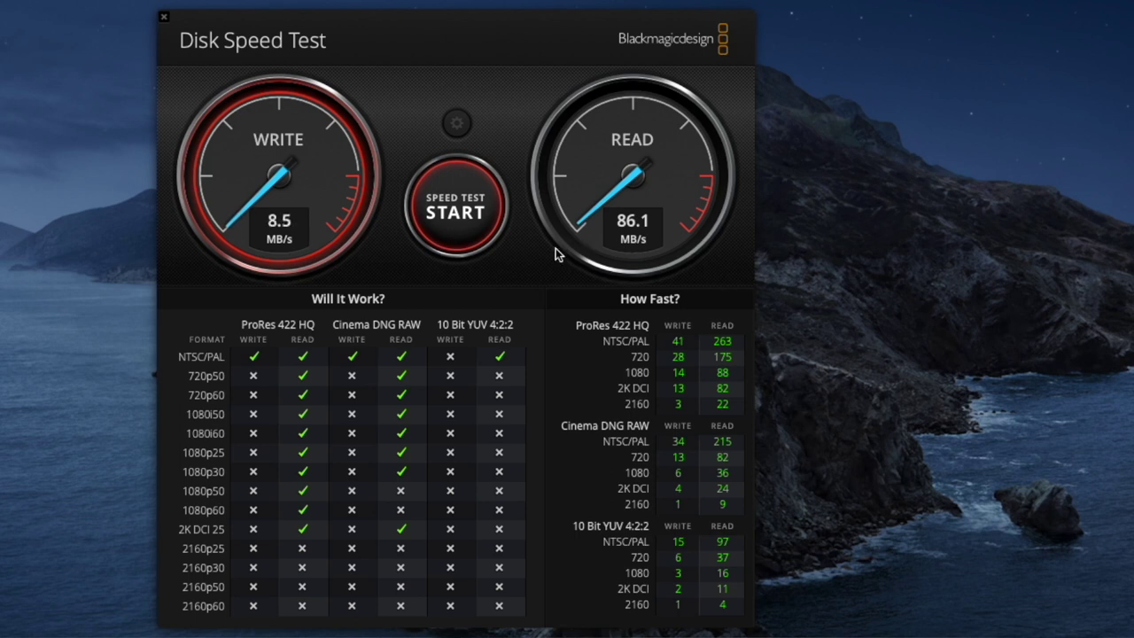
pyautogui.click(470, 220)
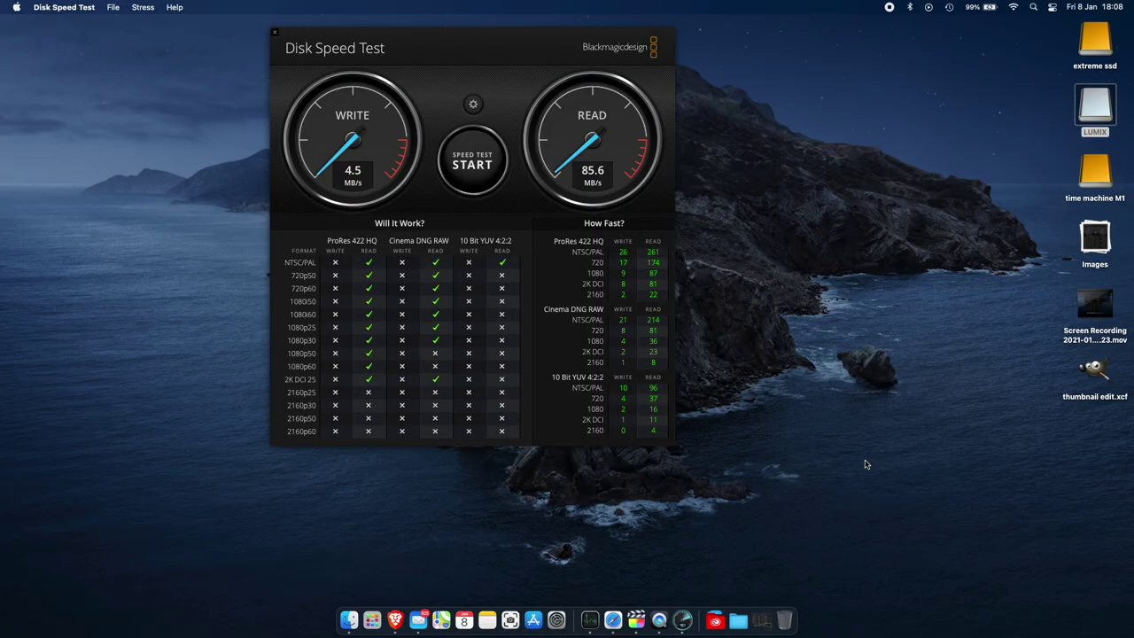
# Quit Disk Speed Test, launch Lightroom Classic from Applications, and switch to the Library module.
pyautogui.click(276, 32)
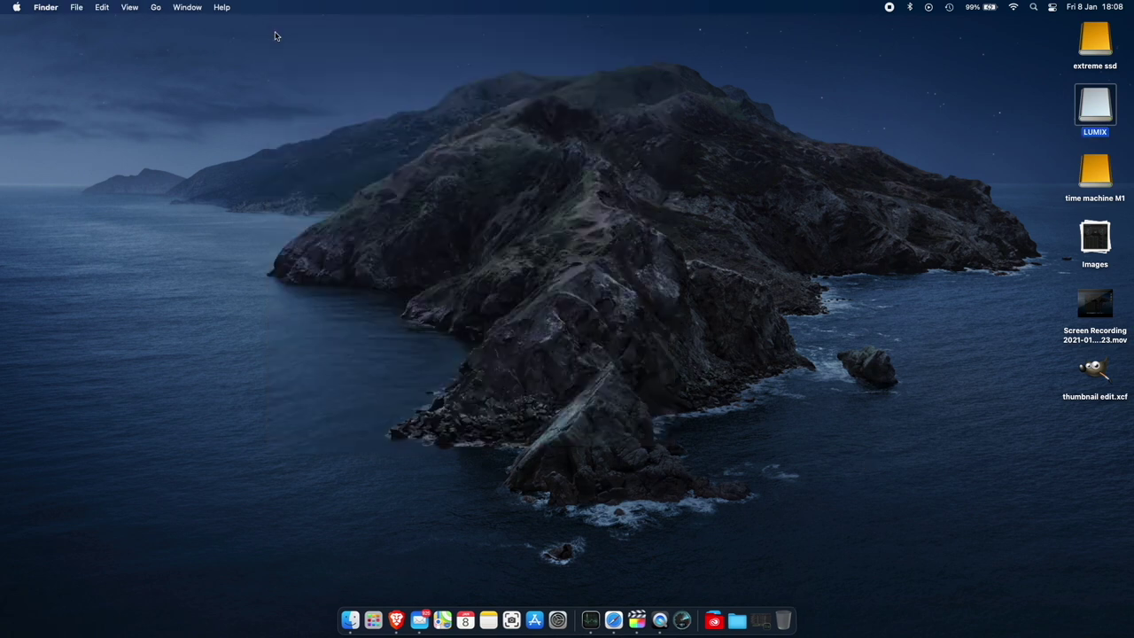
pyautogui.click(726, 621)
pyautogui.click(705, 621)
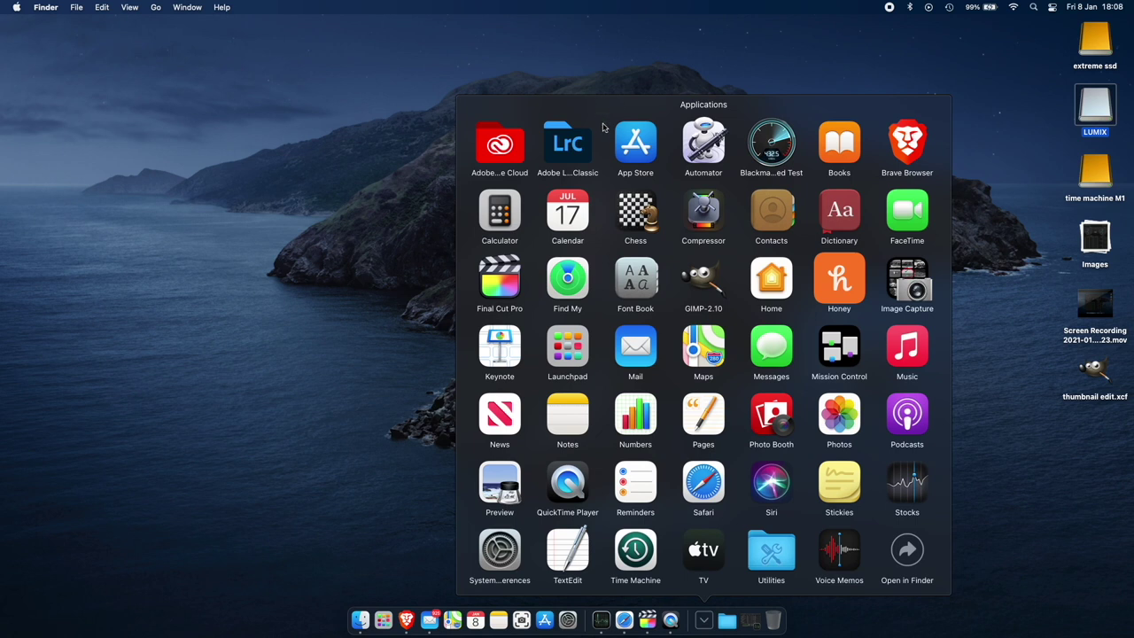
pyautogui.click(563, 153)
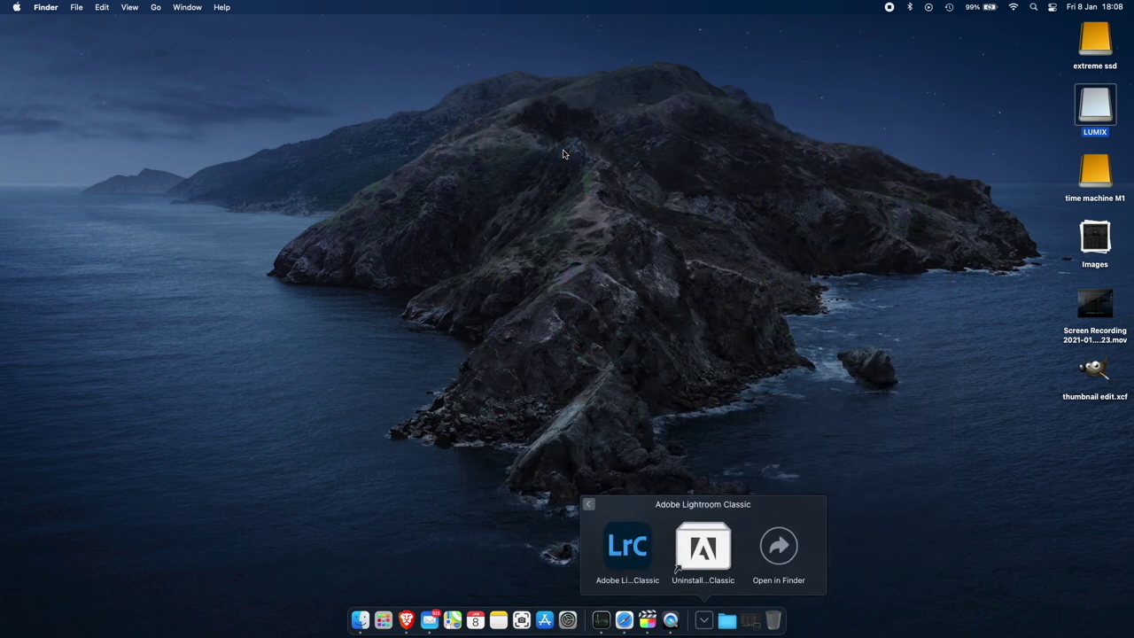
pyautogui.click(628, 566)
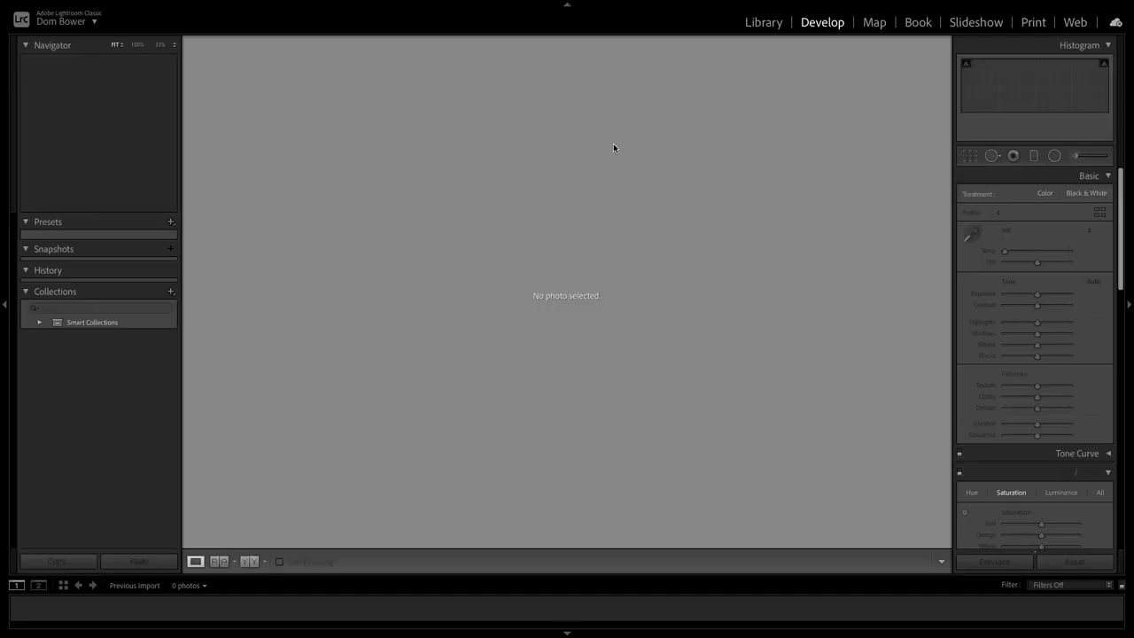
pyautogui.click(772, 24)
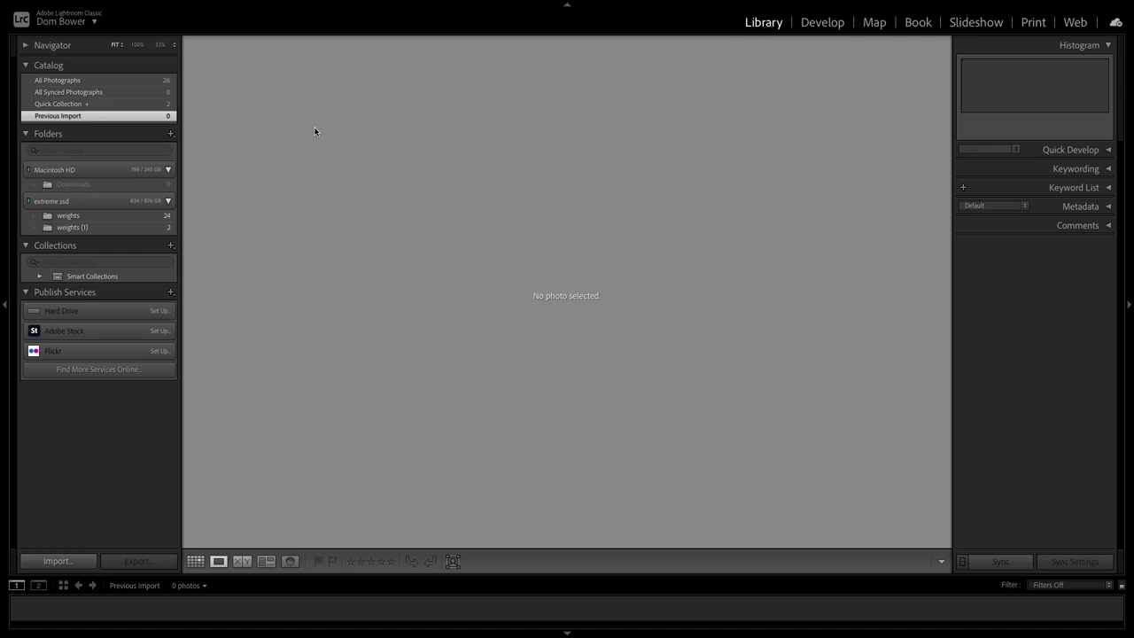
# Import the LUMIX card's photos, copying them into a dated folder on extreme ssd.
pyautogui.click(57, 560)
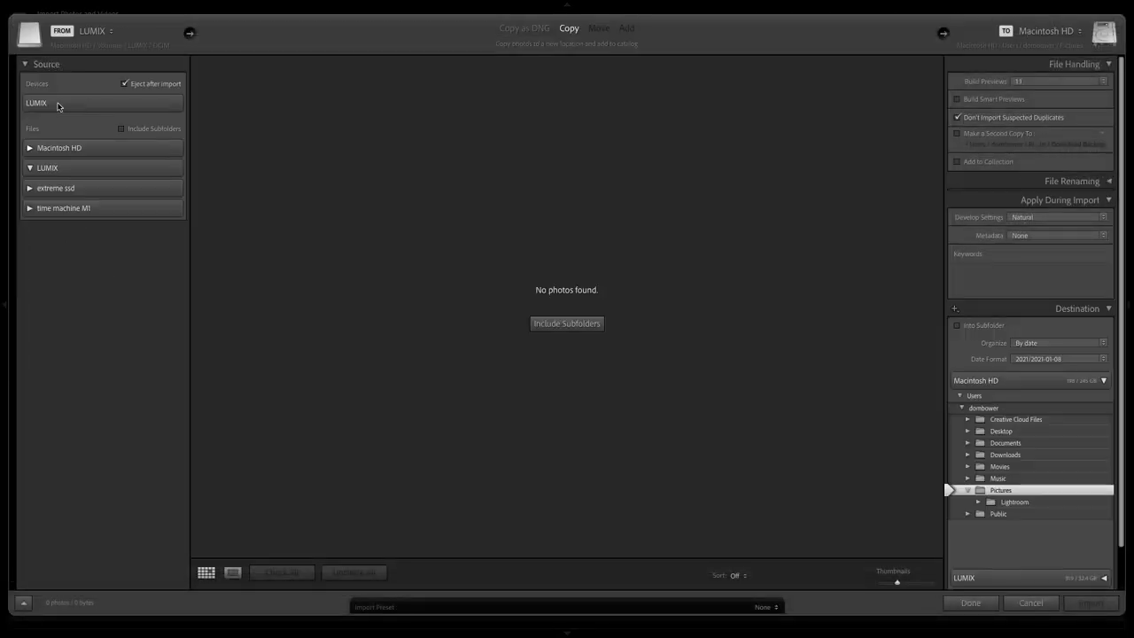
pyautogui.click(58, 104)
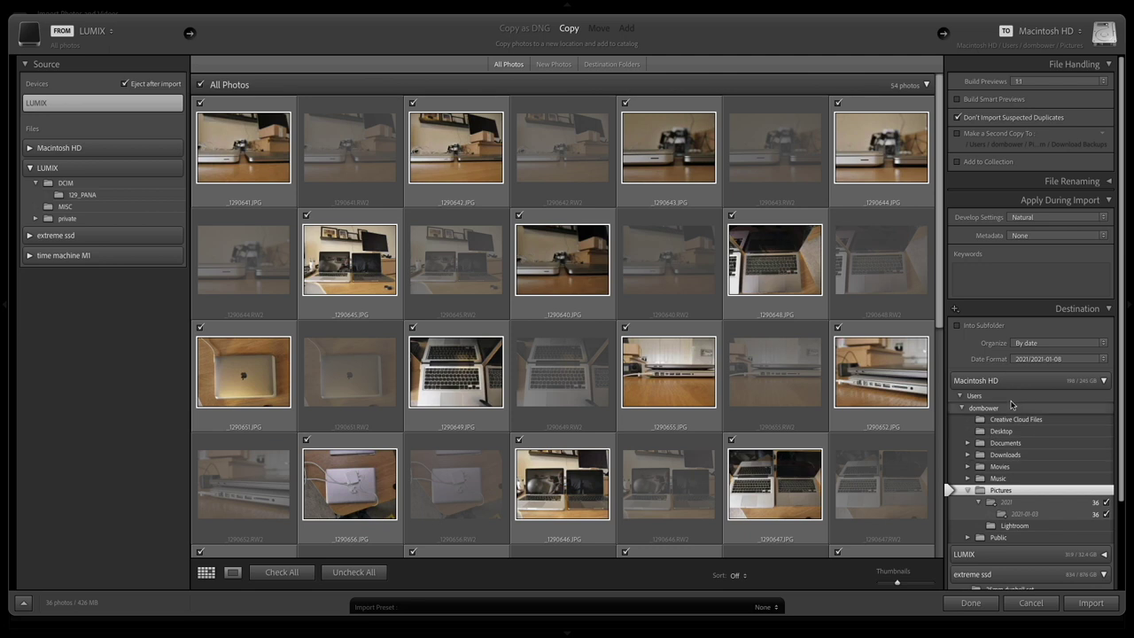
pyautogui.click(968, 490)
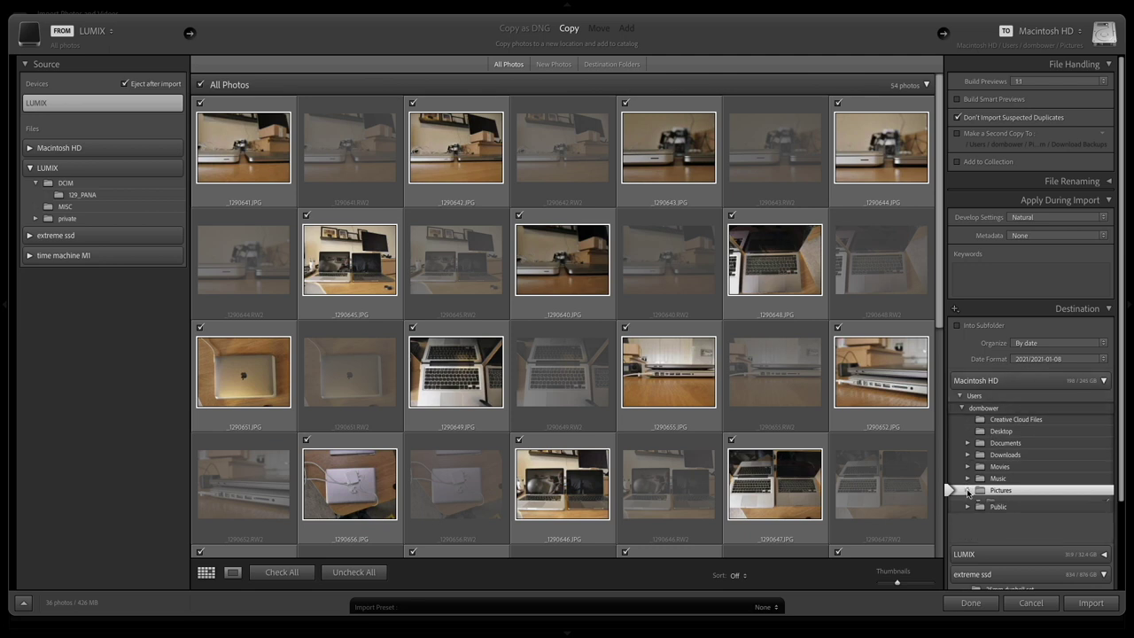
pyautogui.scroll(-3, 1027, 500)
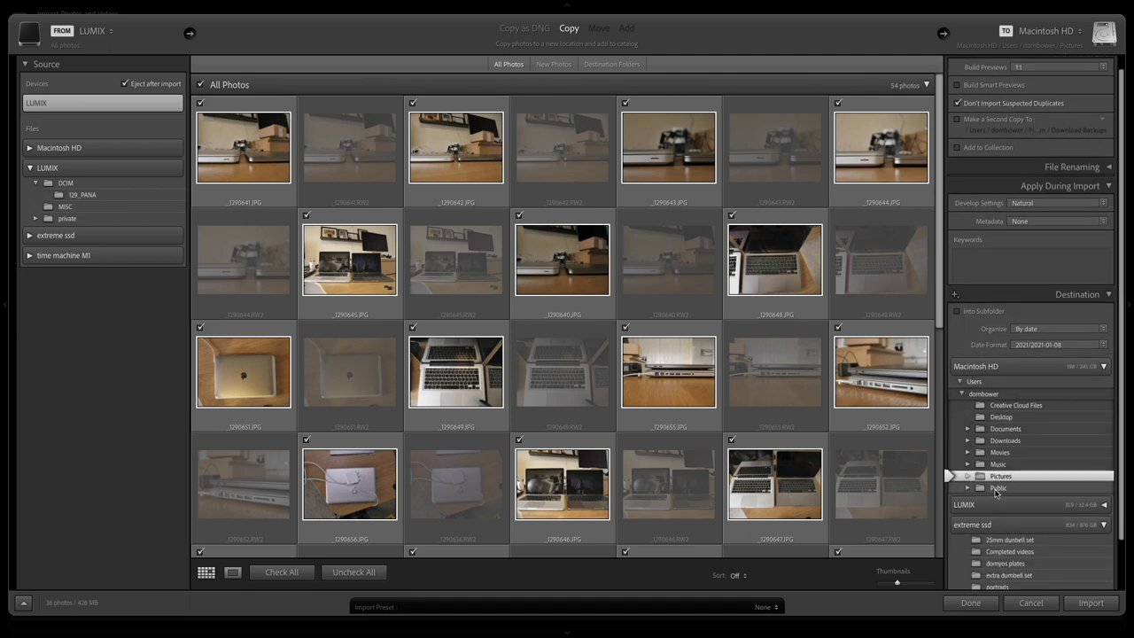
pyautogui.click(1062, 512)
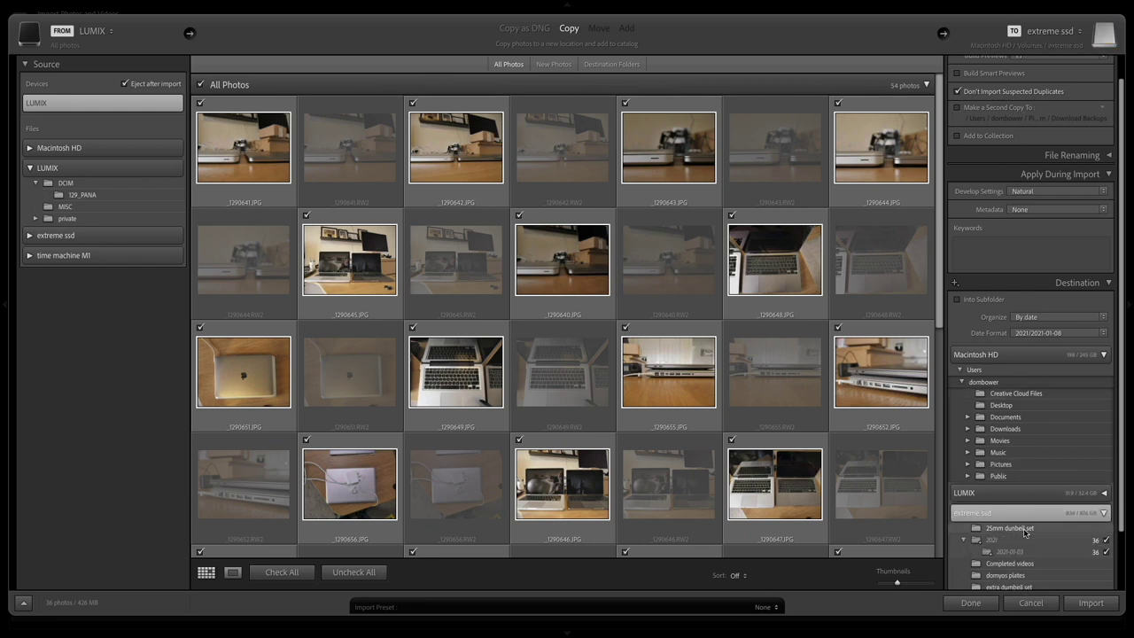
pyautogui.scroll(-2, 1025, 530)
pyautogui.scroll(-5, 1025, 530)
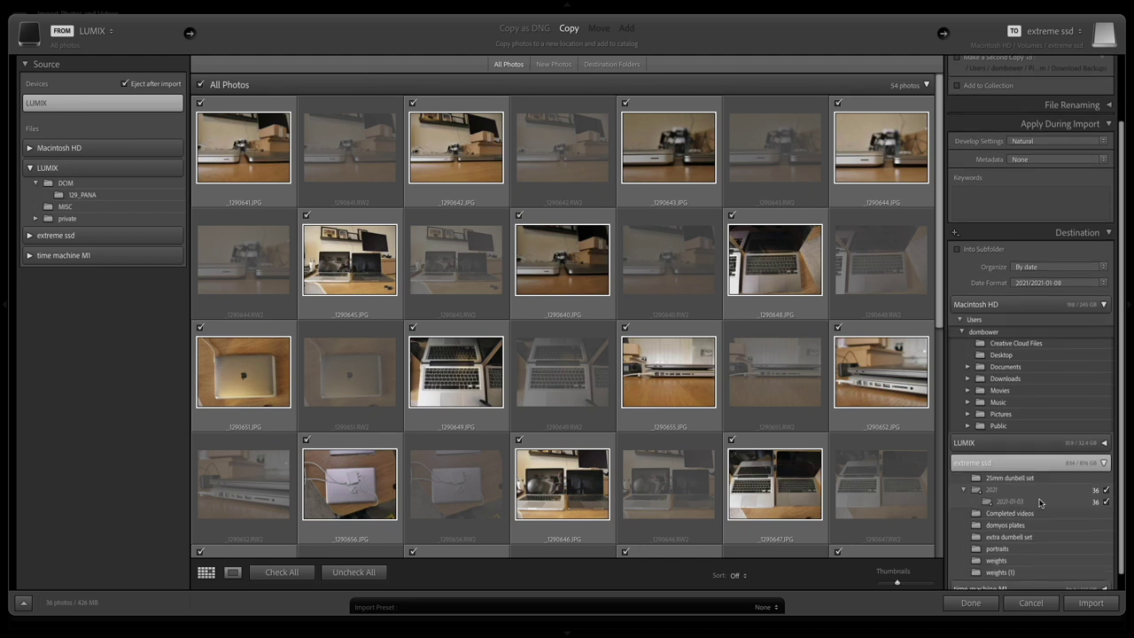
pyautogui.scroll(1, 1039, 502)
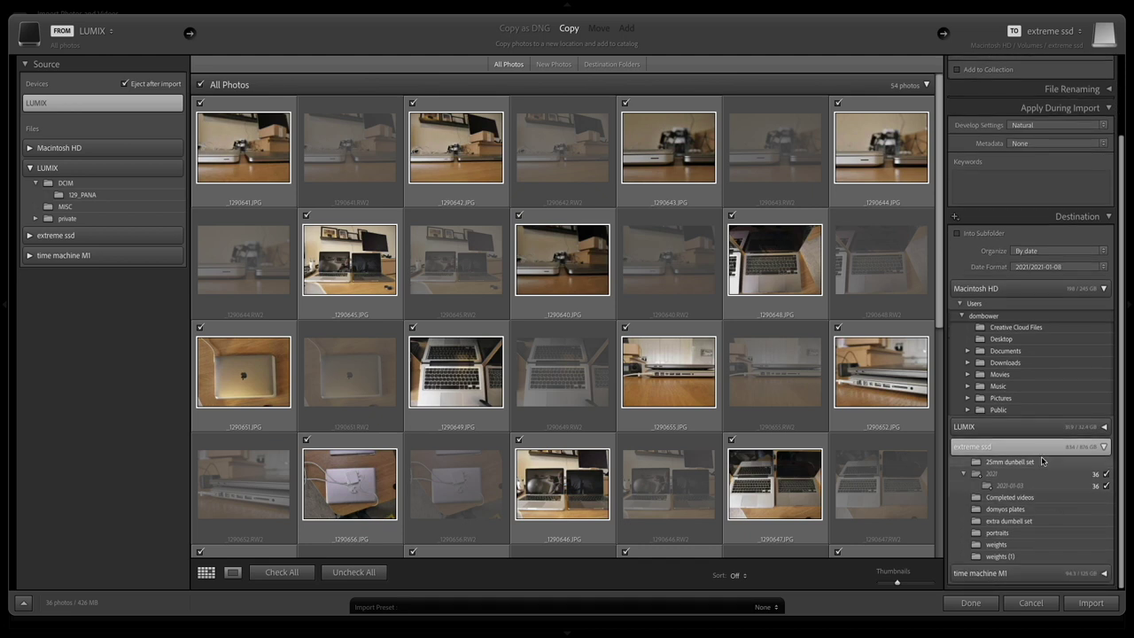
pyautogui.click(1090, 602)
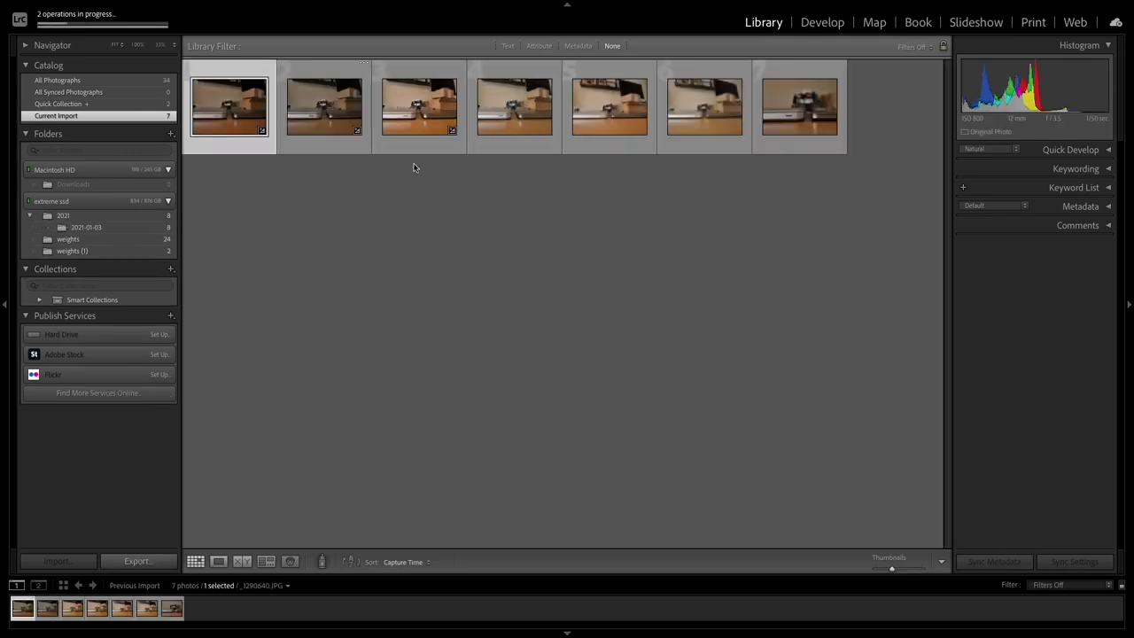
# Open the sixth photo in Loupe view, inspect it at 33%, and step through the following shots.
pyautogui.click(310, 113)
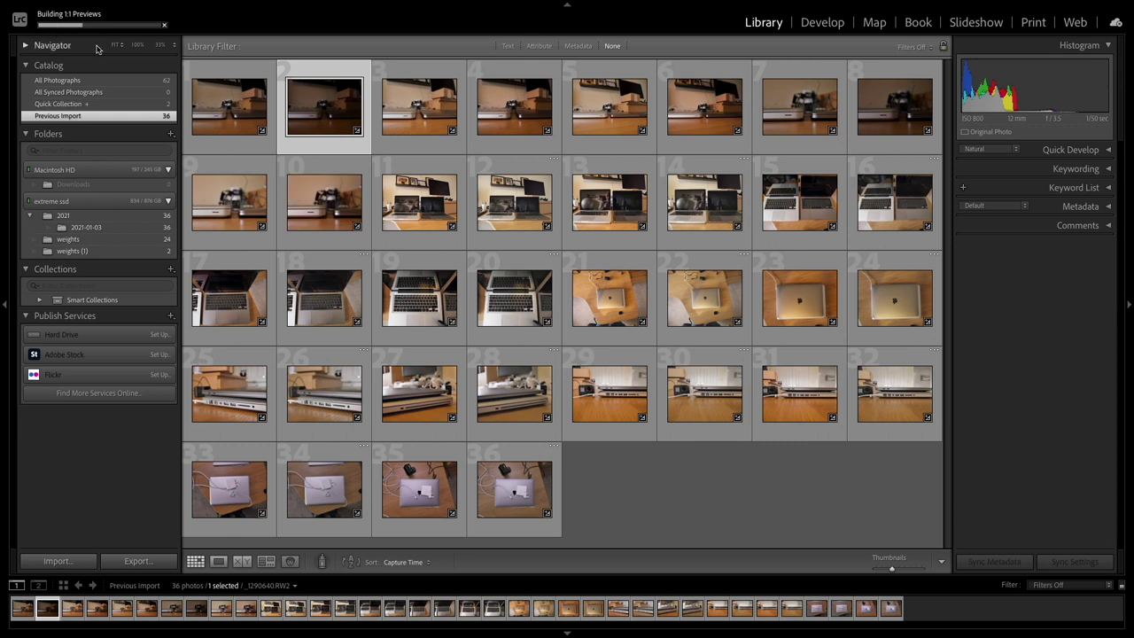
pyautogui.doubleClick(690, 91)
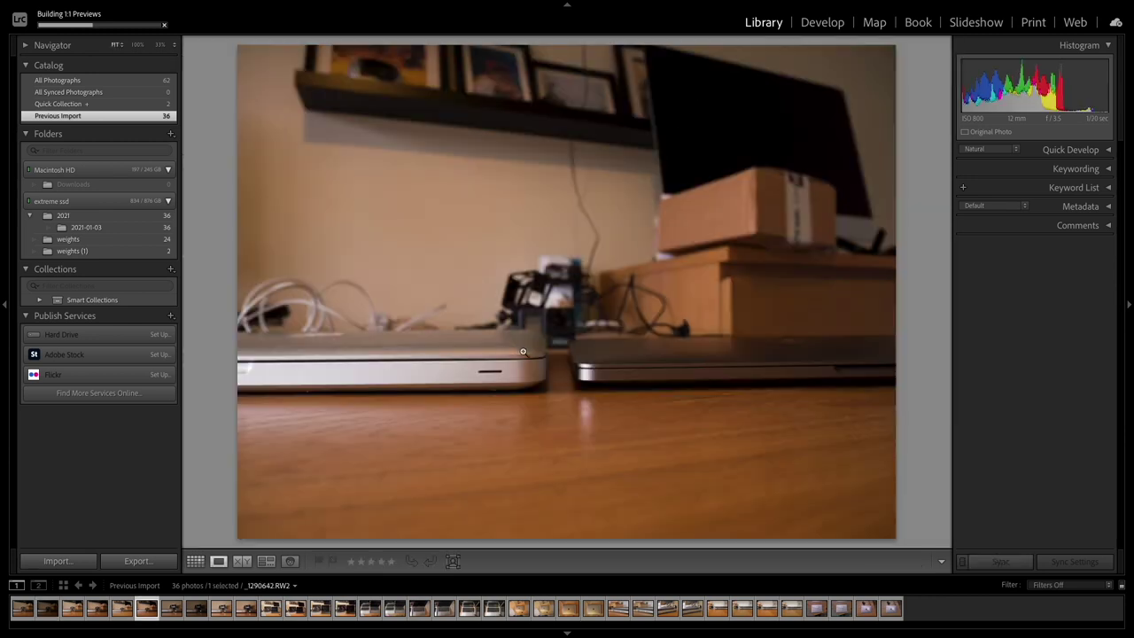
pyautogui.click(522, 351)
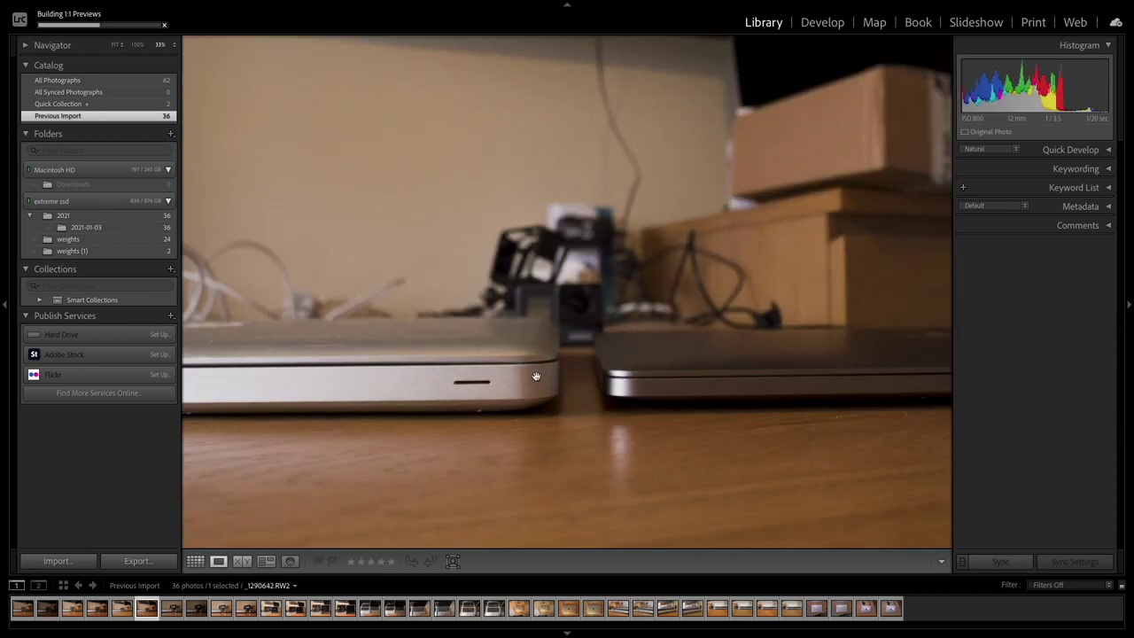
pyautogui.click(640, 375)
pyautogui.press('Right')
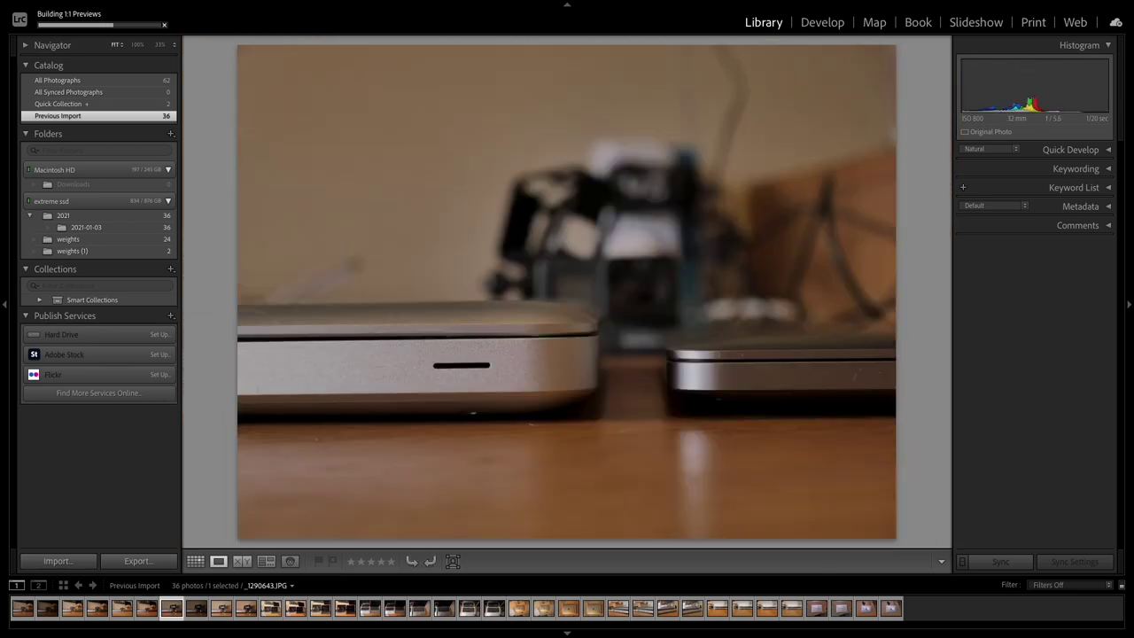
pyautogui.press('Right')
pyautogui.press('Left')
pyautogui.press('Right')
pyautogui.press('Right')
pyautogui.press('Right')
pyautogui.press('Right')
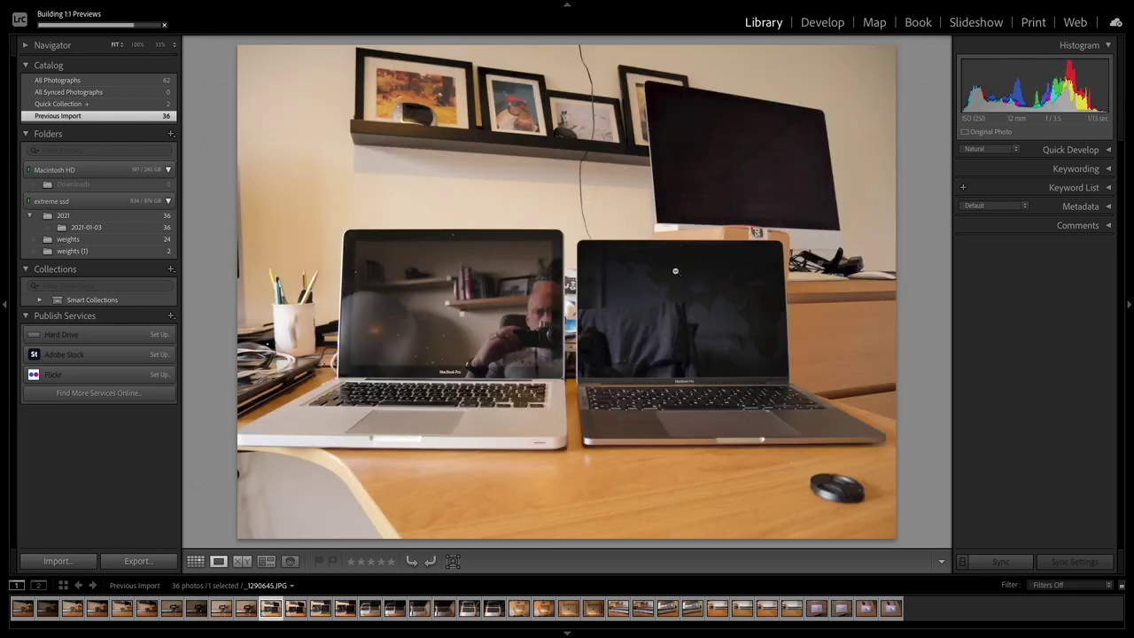
pyautogui.press('Right')
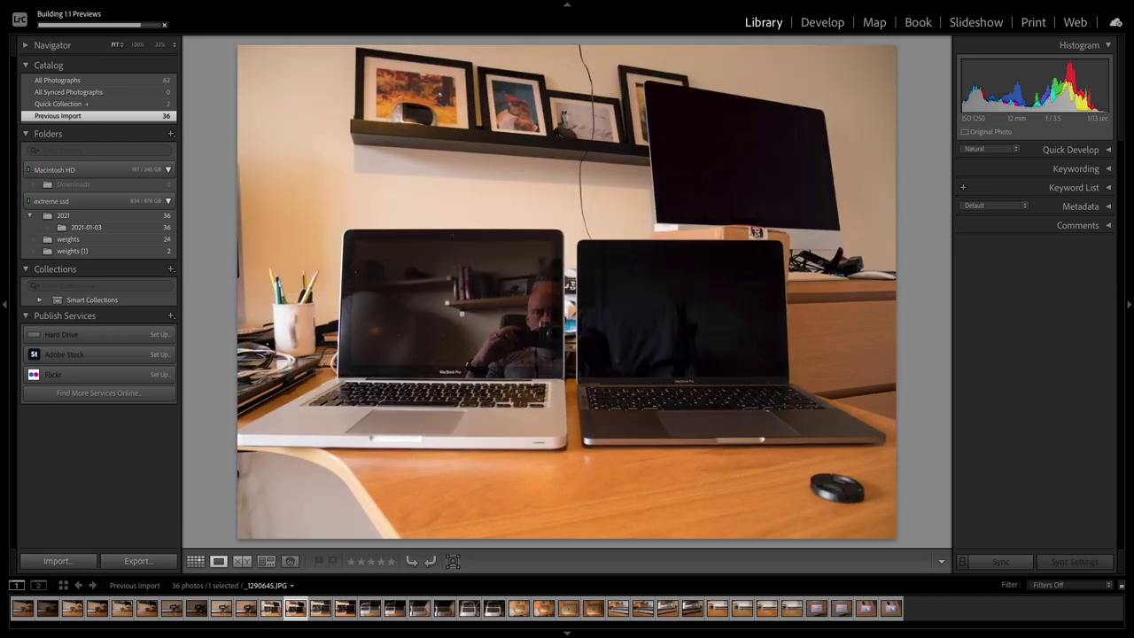
# Zoom in on the laptop screens in the RW2 shot, review the remaining photos, then return to Grid.
pyautogui.click(641, 321)
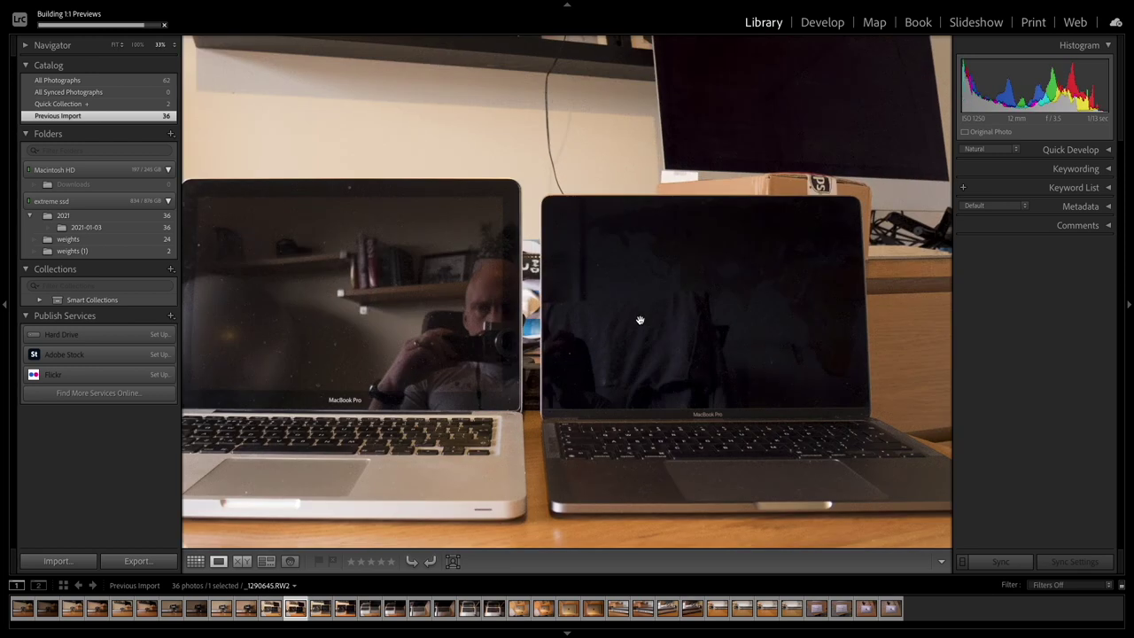
pyautogui.press('Right')
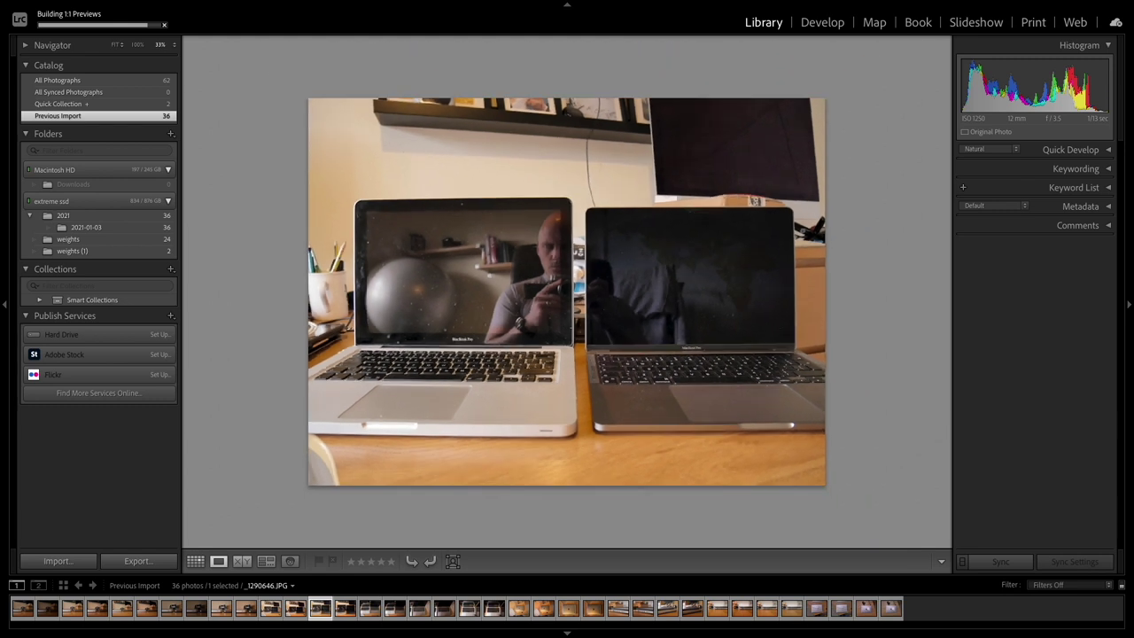
pyautogui.press('Right')
pyautogui.click(641, 320)
pyautogui.press('Right')
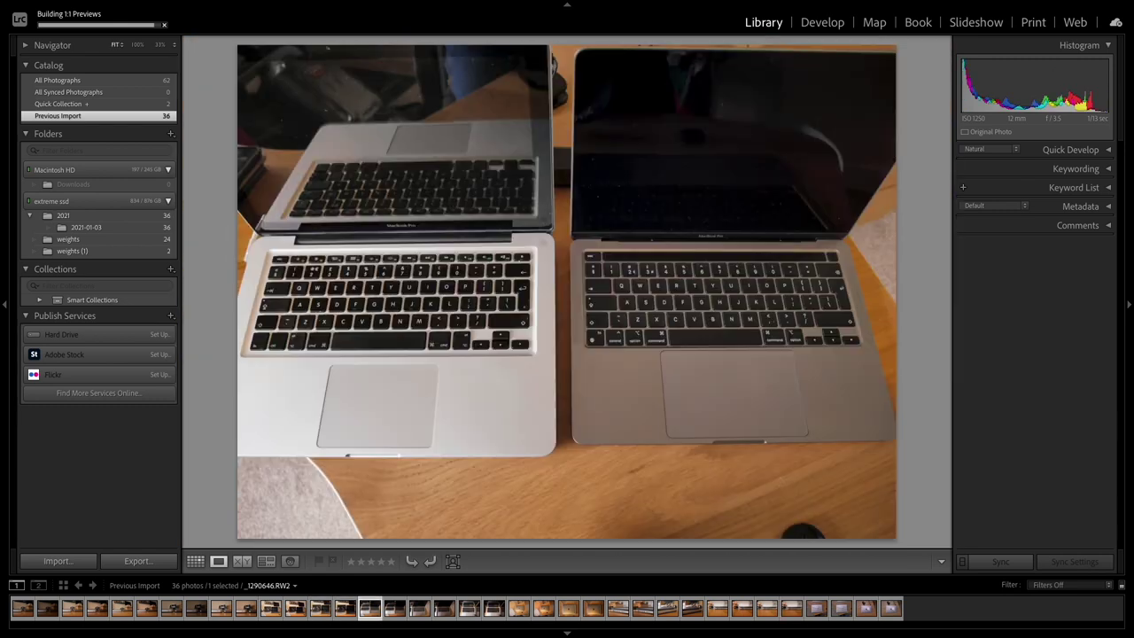
pyautogui.press('Right')
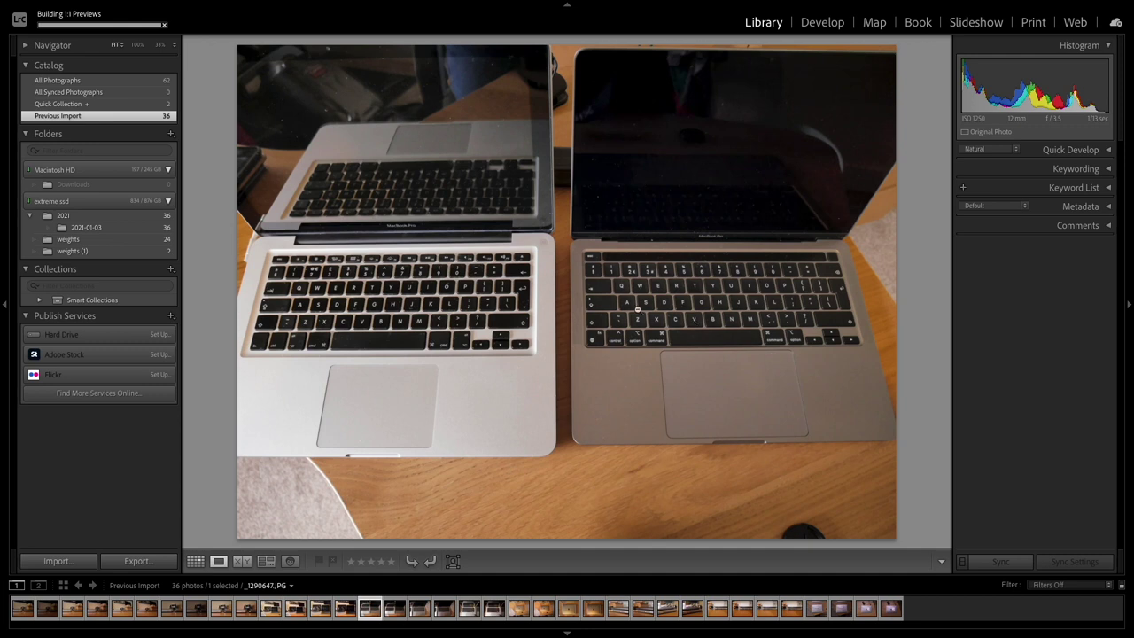
pyautogui.press('Right')
pyautogui.press('Right')
pyautogui.press('Right')
pyautogui.press('Right')
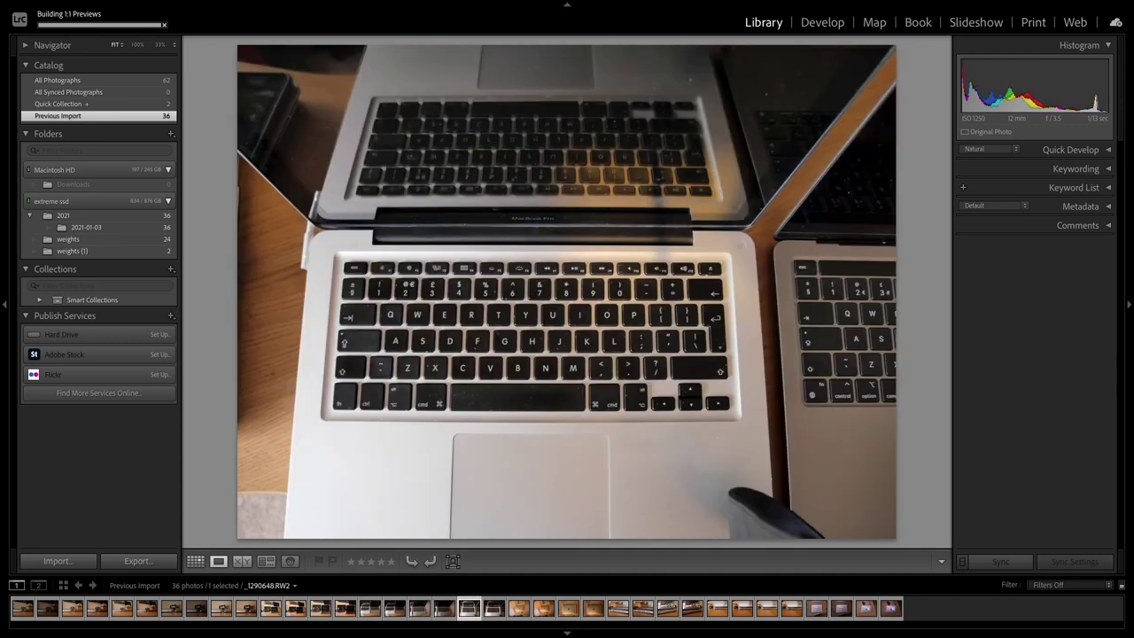
pyautogui.press('g')
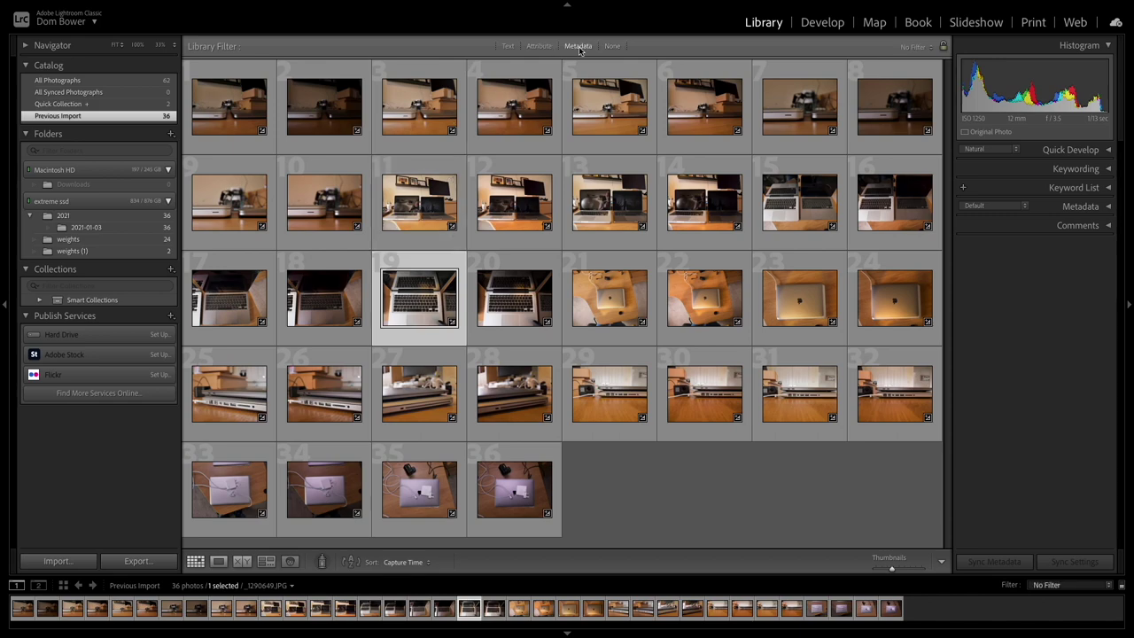
# Filter the grid by File Type to show only Raw photos and open the first one in Develop.
pyautogui.click(577, 46)
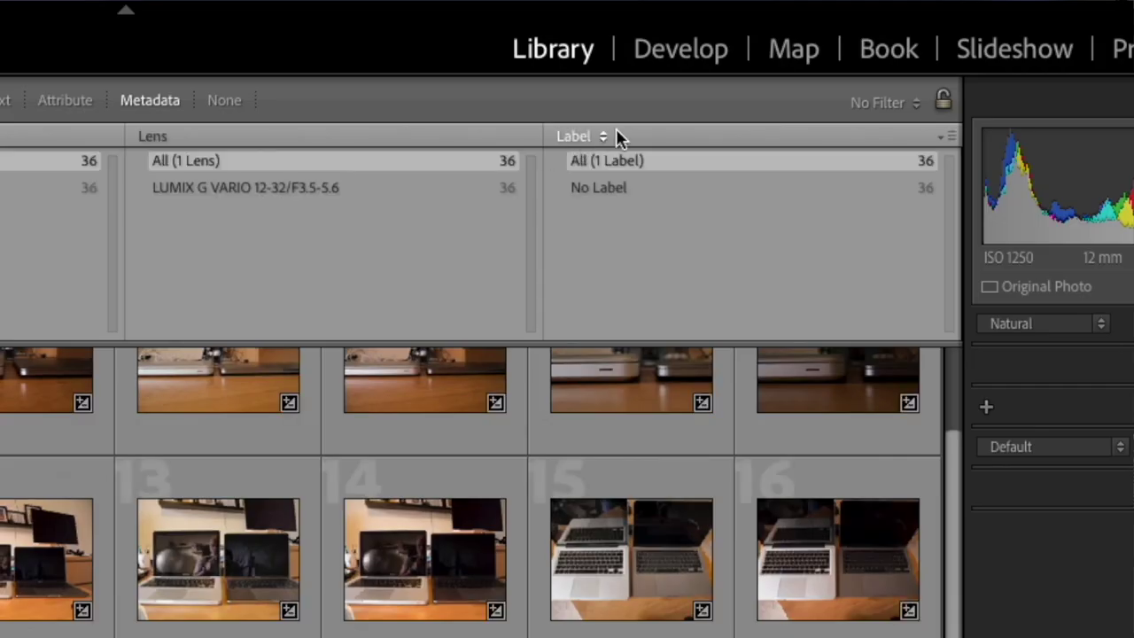
pyautogui.click(618, 136)
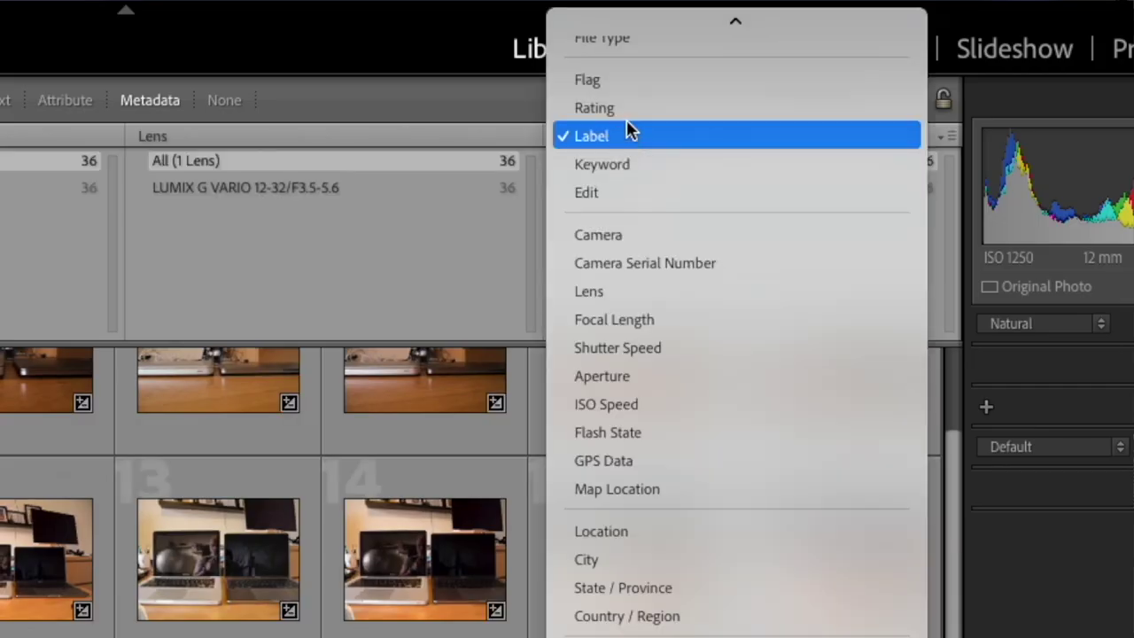
pyautogui.click(639, 58)
pyautogui.click(602, 213)
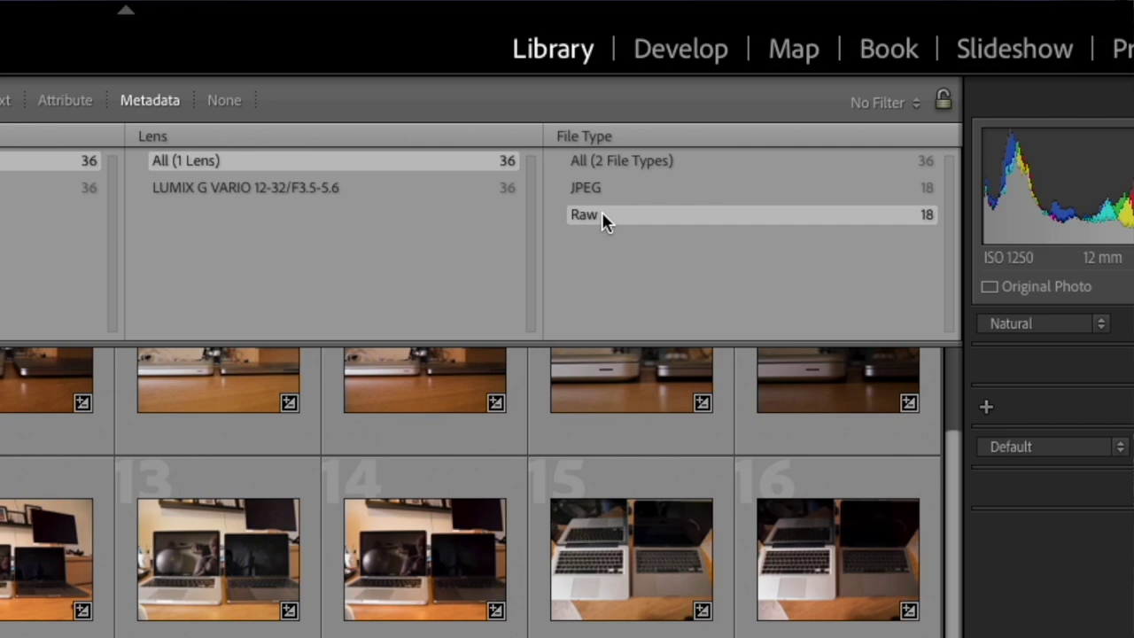
pyautogui.press('e')
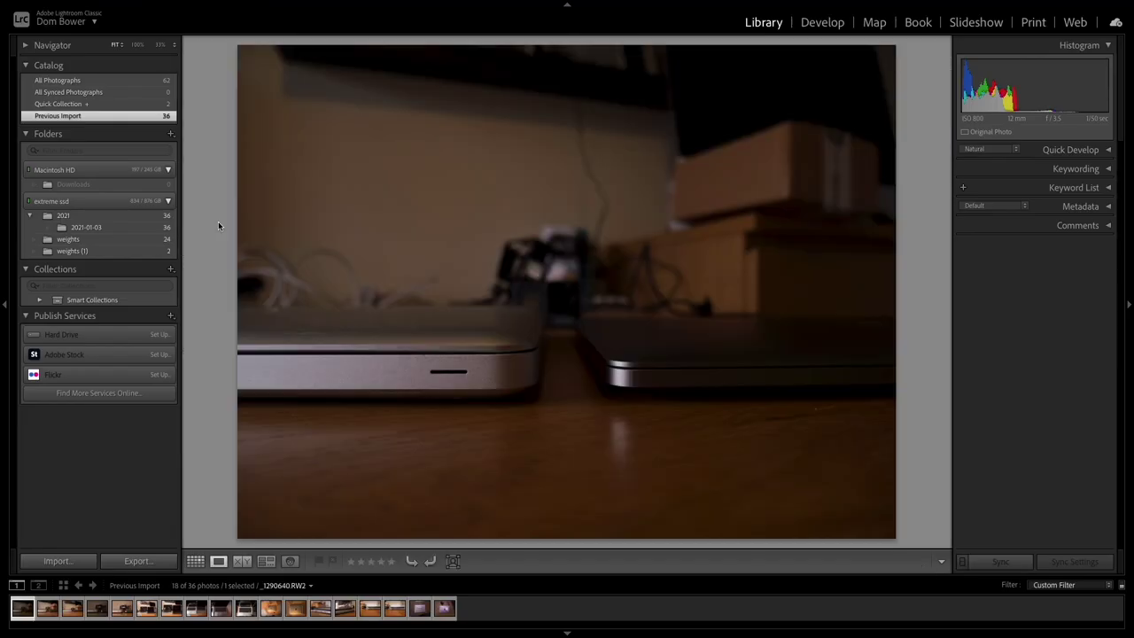
pyautogui.click(823, 23)
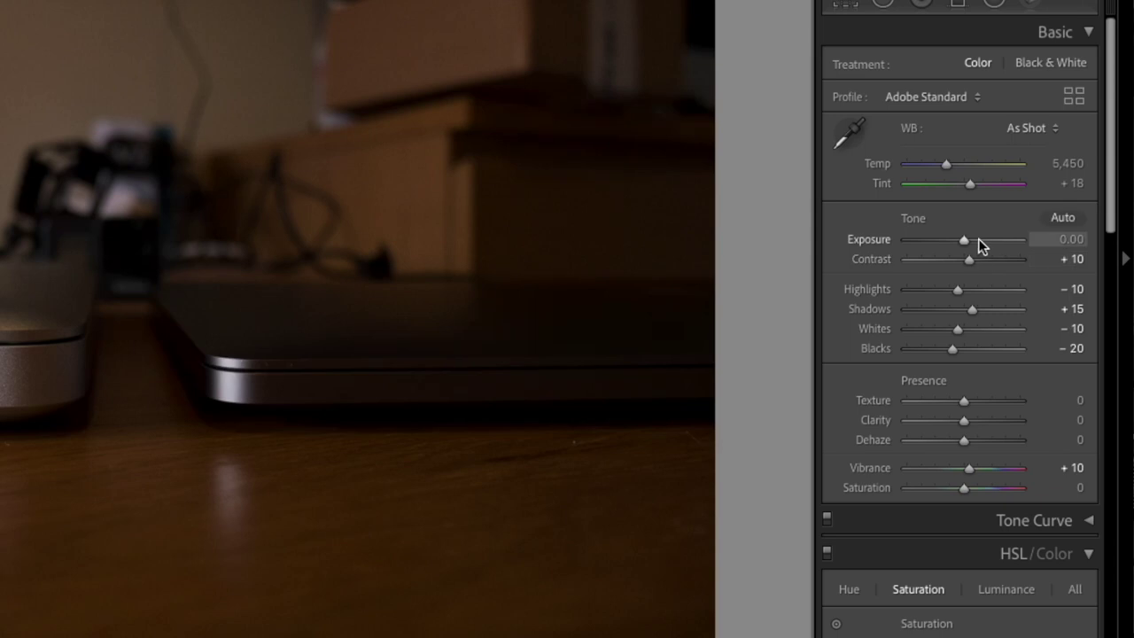
# Set Exposure +1.75, Clarity +34, Vibrance −2, Yellow −21 and Orange −11 saturation, then select all filmstrip photos.
pyautogui.moveTo(1037, 293); pyautogui.dragTo(1045, 295)
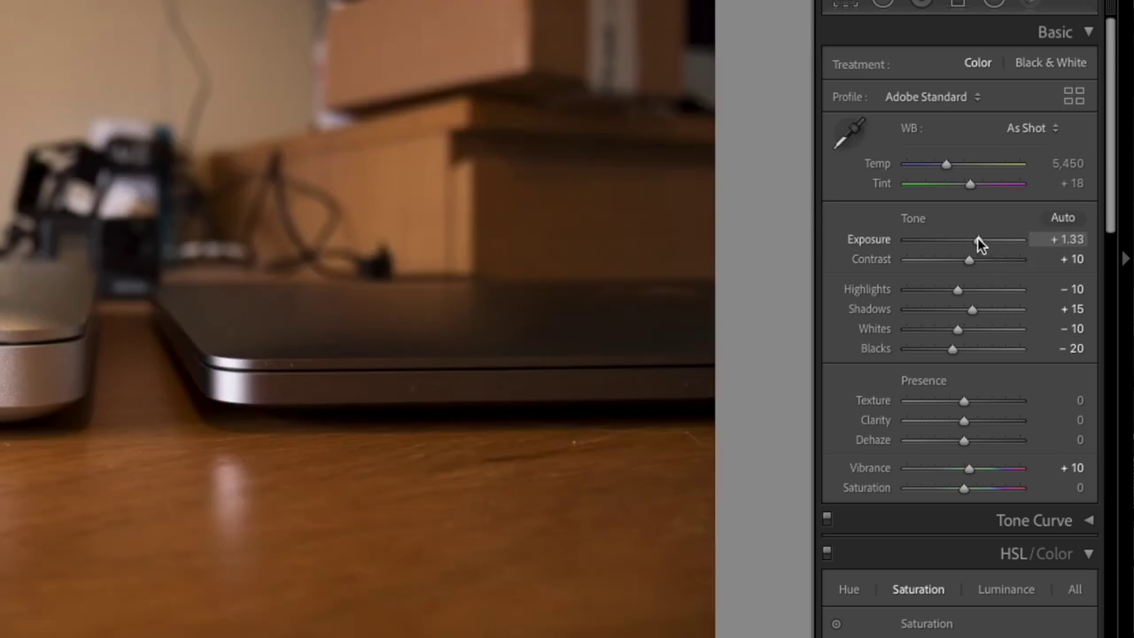
pyautogui.moveTo(978, 244); pyautogui.dragTo(984, 241)
pyautogui.moveTo(968, 425); pyautogui.dragTo(959, 472)
pyautogui.scroll(-3, 956, 482)
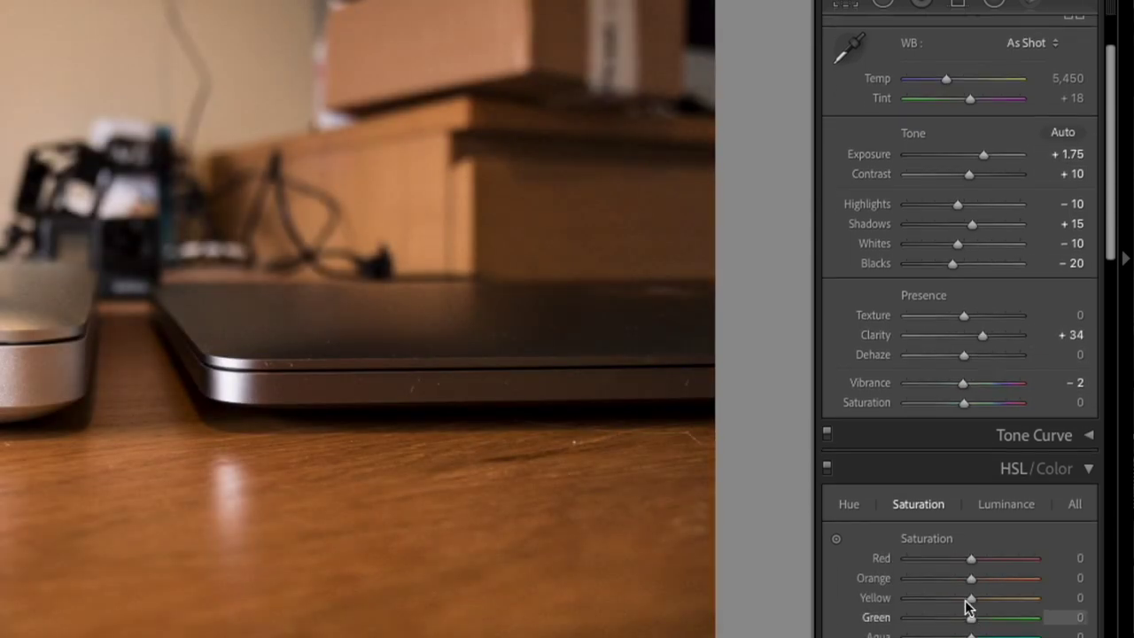
pyautogui.moveTo(968, 599)
pyautogui.mouseDown()
pyautogui.moveTo(955, 599)
pyautogui.moveTo(962, 579)
pyautogui.mouseUp()
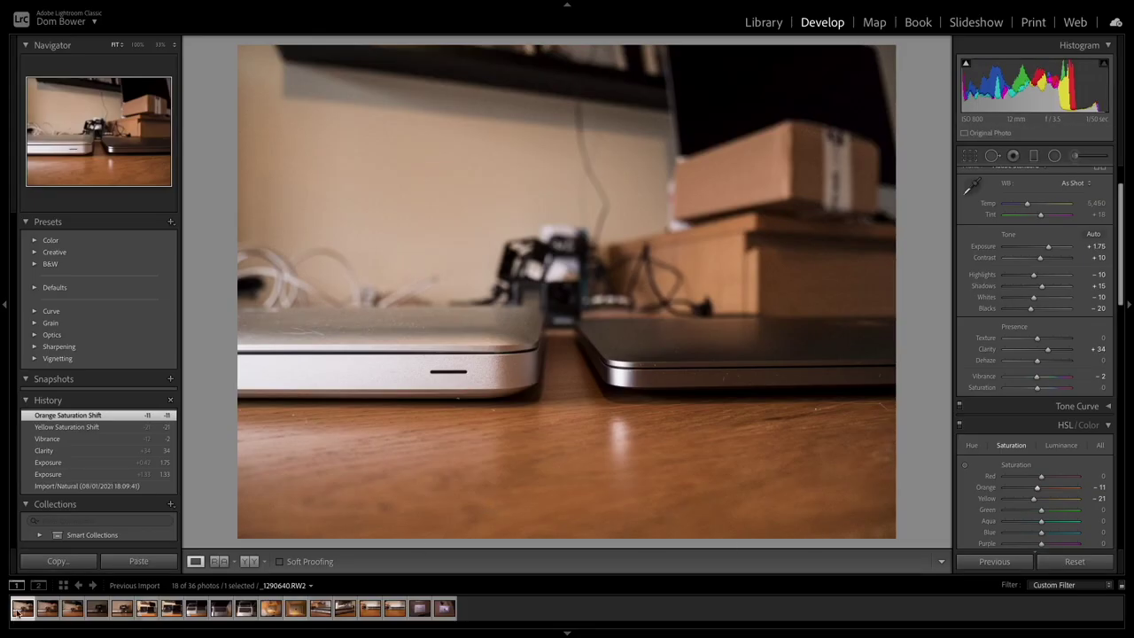
pyautogui.keyDown('shift'); pyautogui.click(449, 613); pyautogui.keyUp('shift')
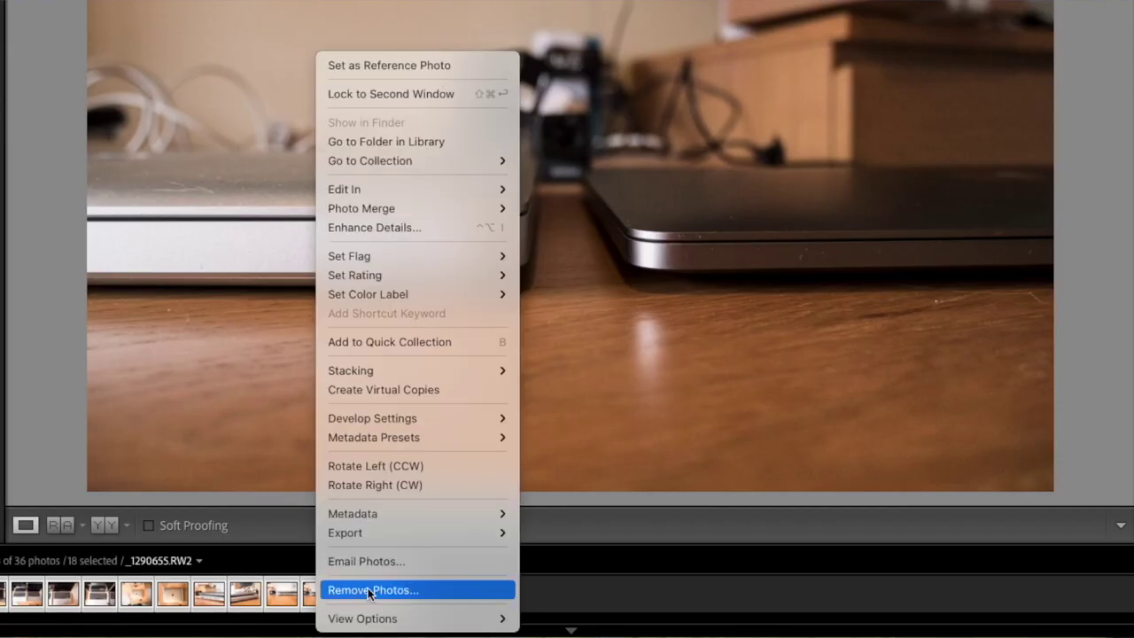
# Set the export destination to a 'mac book size' subfolder on extreme ssd.
pyautogui.moveTo(373, 534)
pyautogui.click(571, 478)
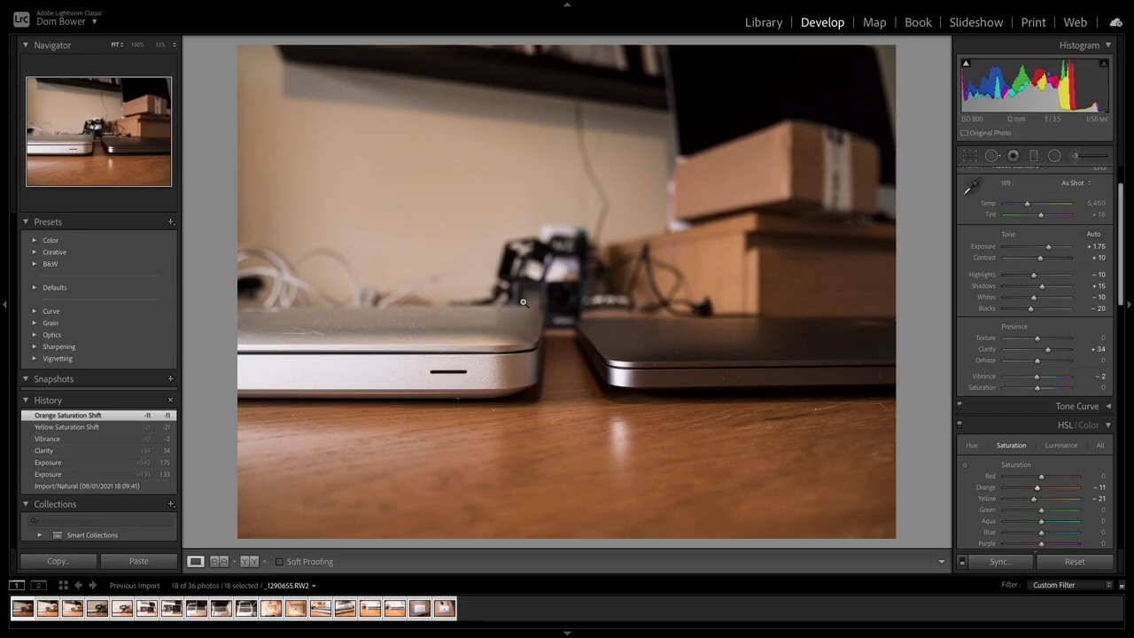
pyautogui.tripleClick(638, 183)
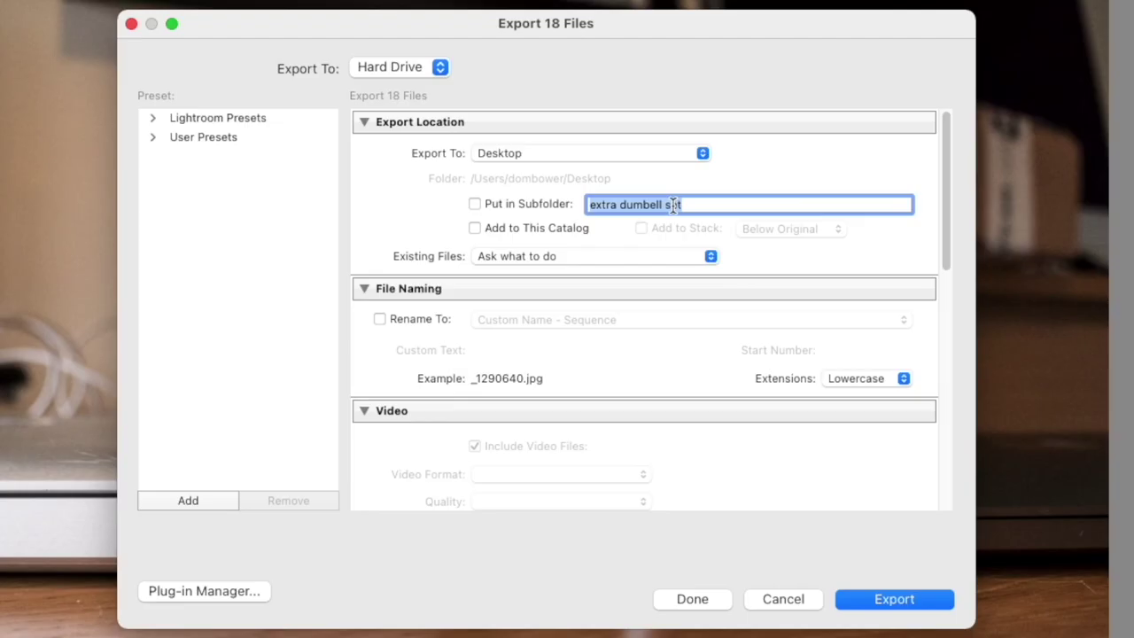
pyautogui.write('mac book')
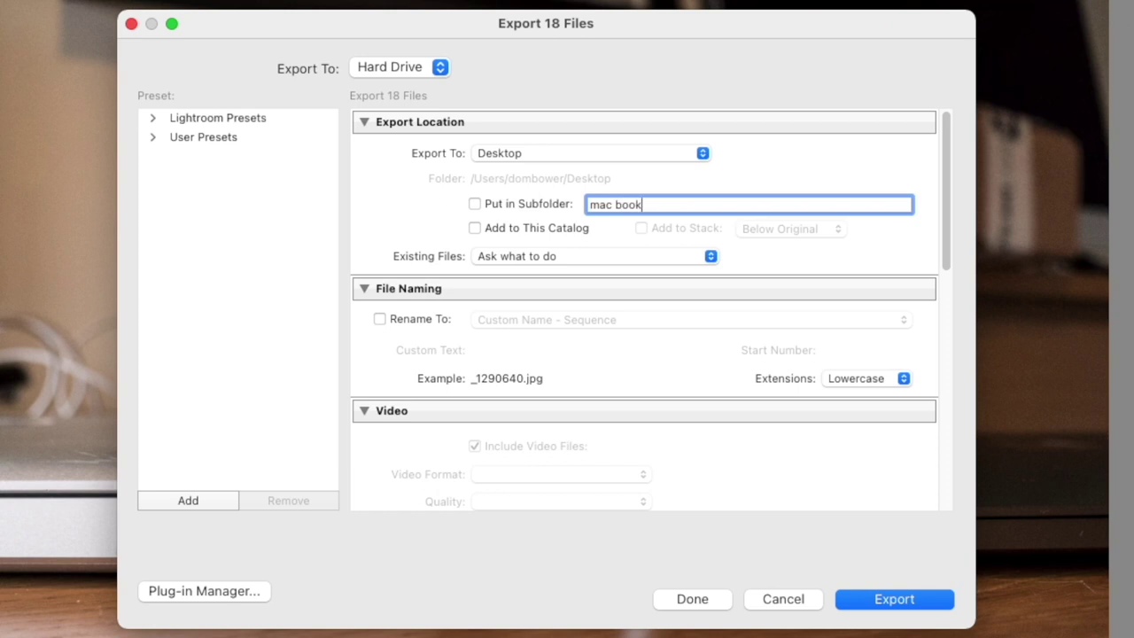
pyautogui.write(' size')
pyautogui.click(476, 205)
pyautogui.click(572, 152)
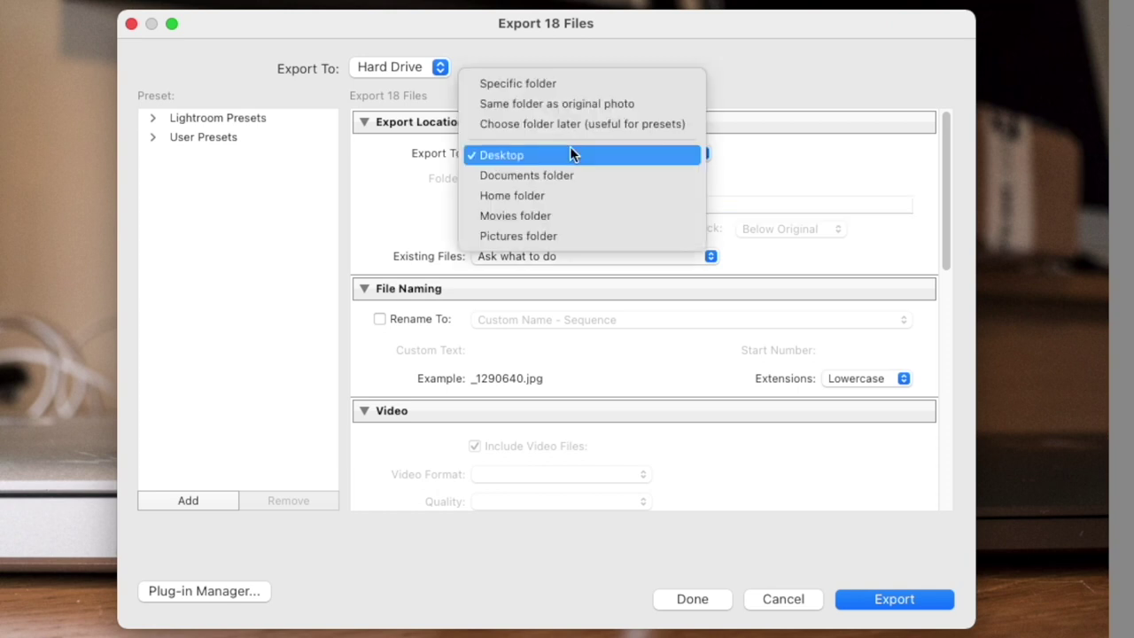
pyautogui.click(572, 90)
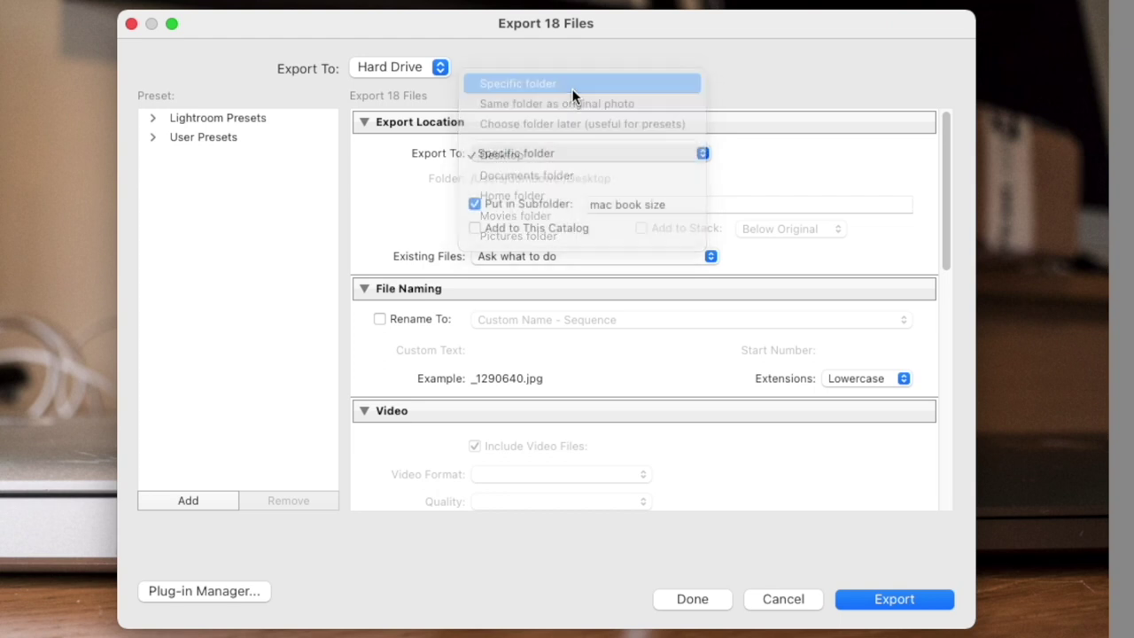
pyautogui.click(870, 177)
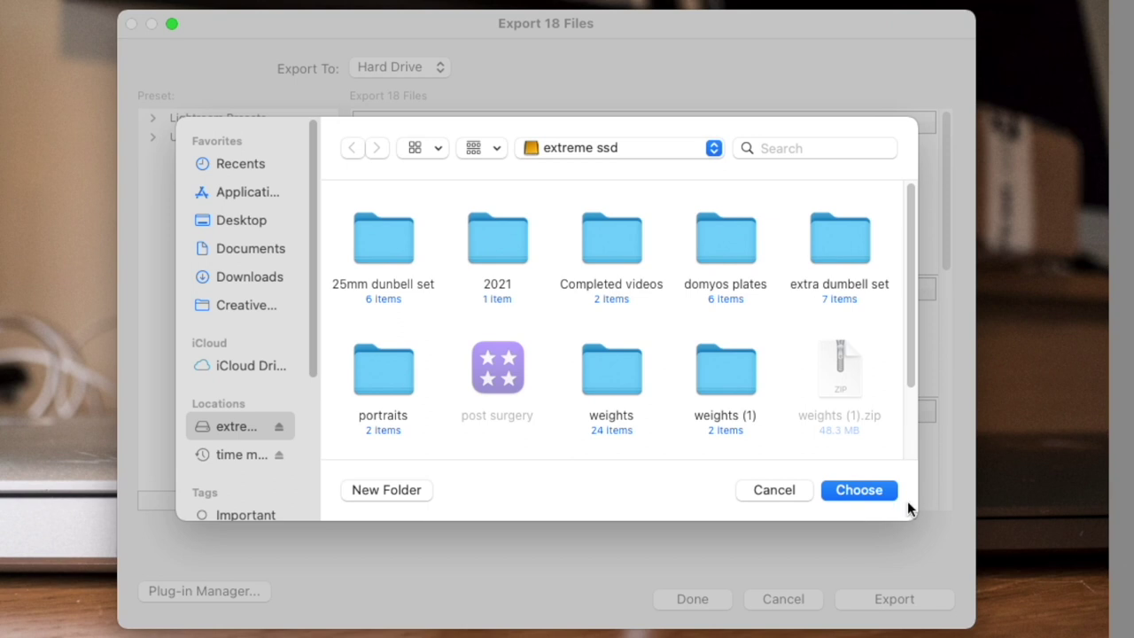
pyautogui.click(859, 490)
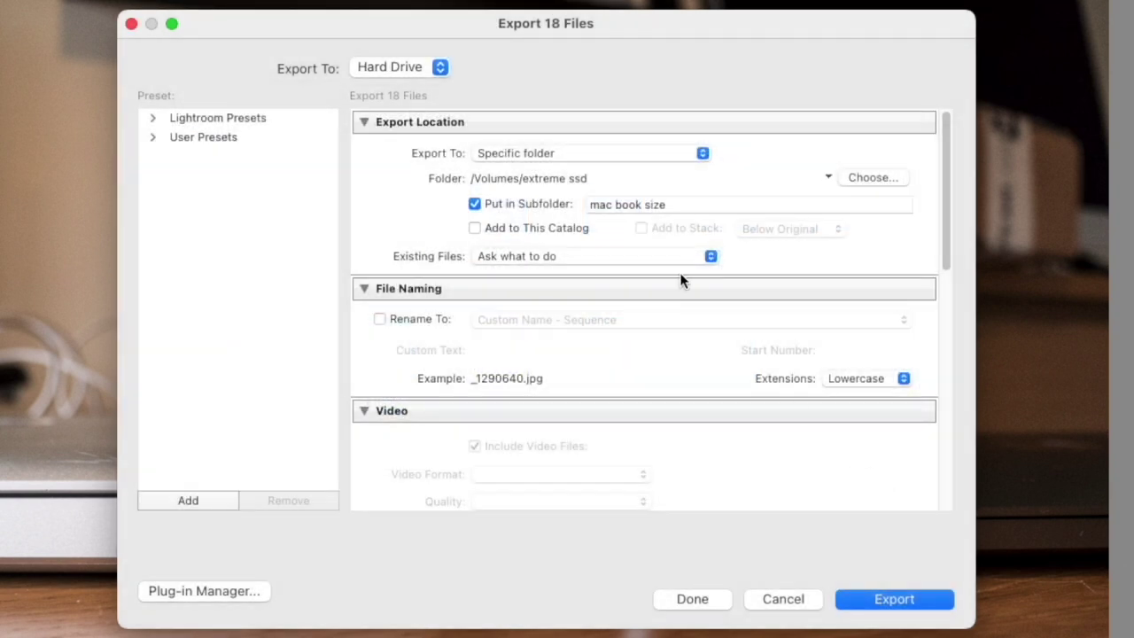
# Export the 18 photos as full-size JPEGs at quality 100.
pyautogui.scroll(-4, 678, 278)
pyautogui.scroll(3, 679, 278)
pyautogui.scroll(-6, 678, 278)
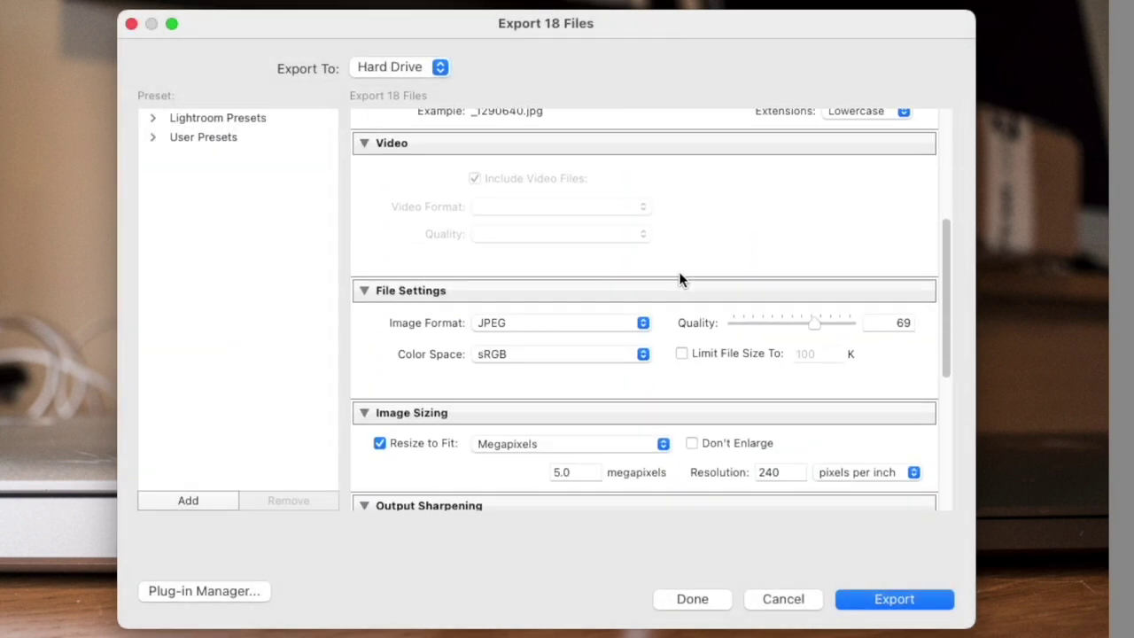
pyautogui.click(392, 381)
pyautogui.scroll(-2, 706, 354)
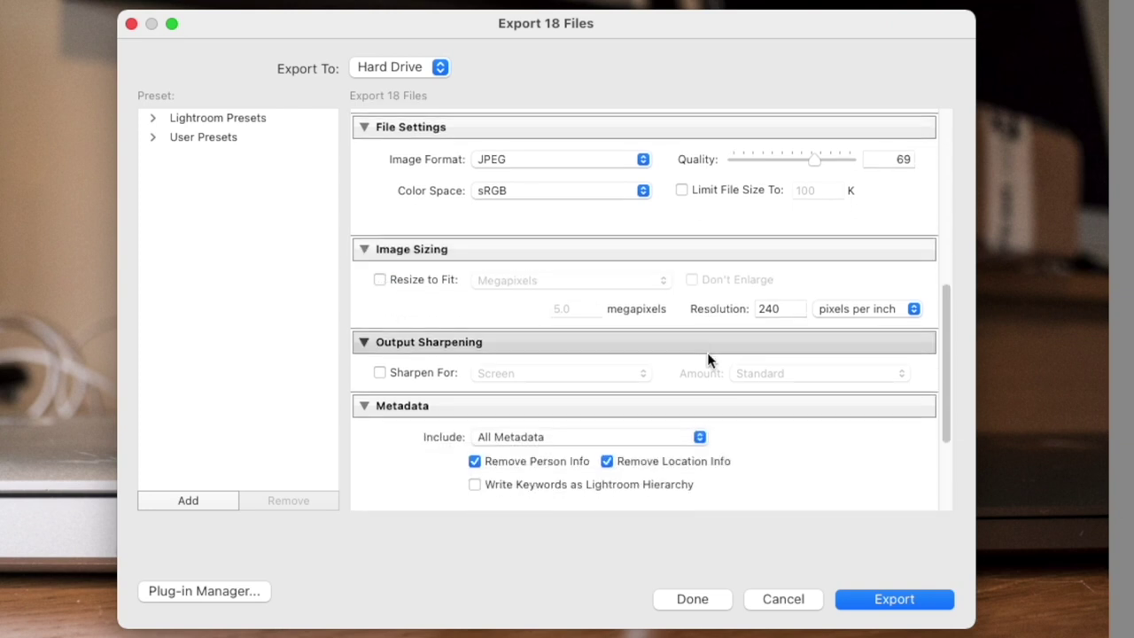
pyautogui.scroll(2, 707, 358)
pyautogui.moveTo(816, 251); pyautogui.dragTo(872, 253)
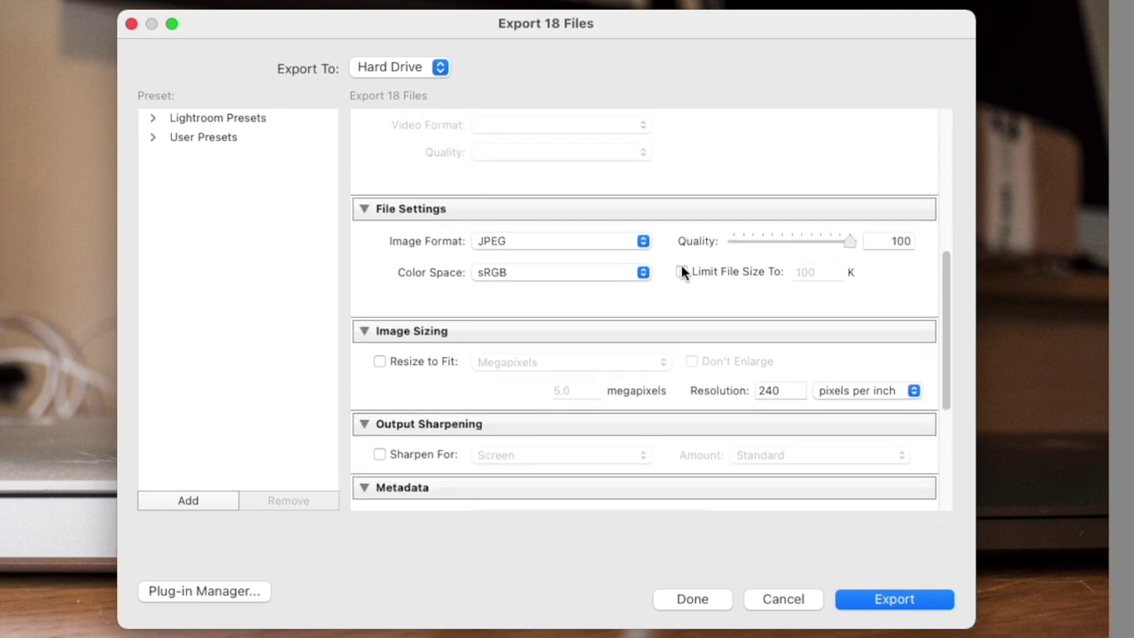
pyautogui.scroll(-5, 683, 268)
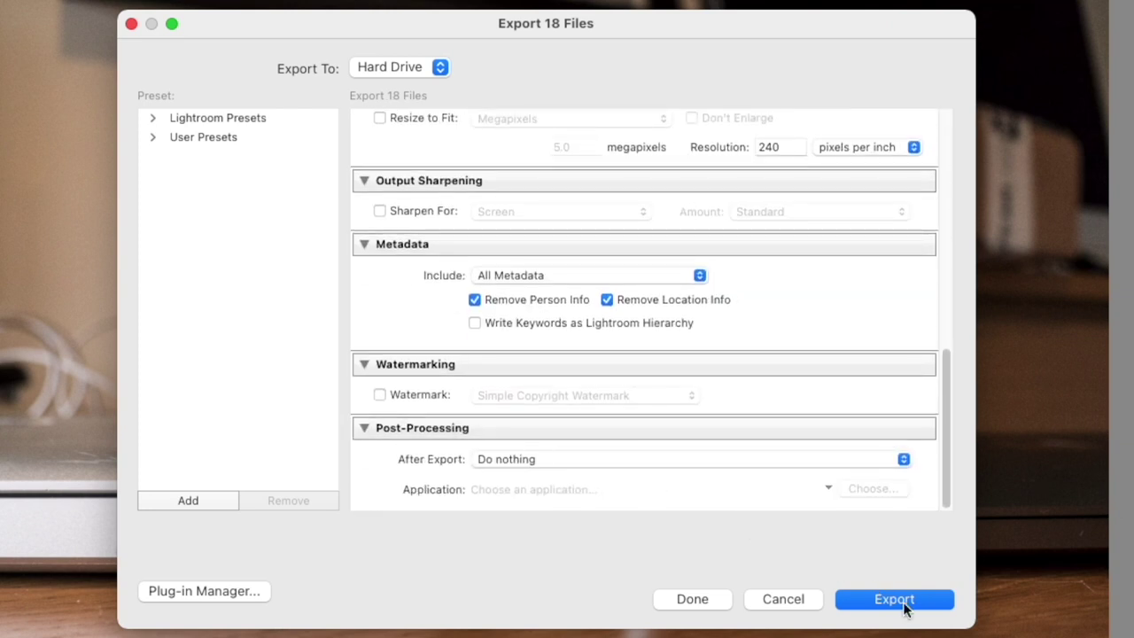
pyautogui.click(894, 599)
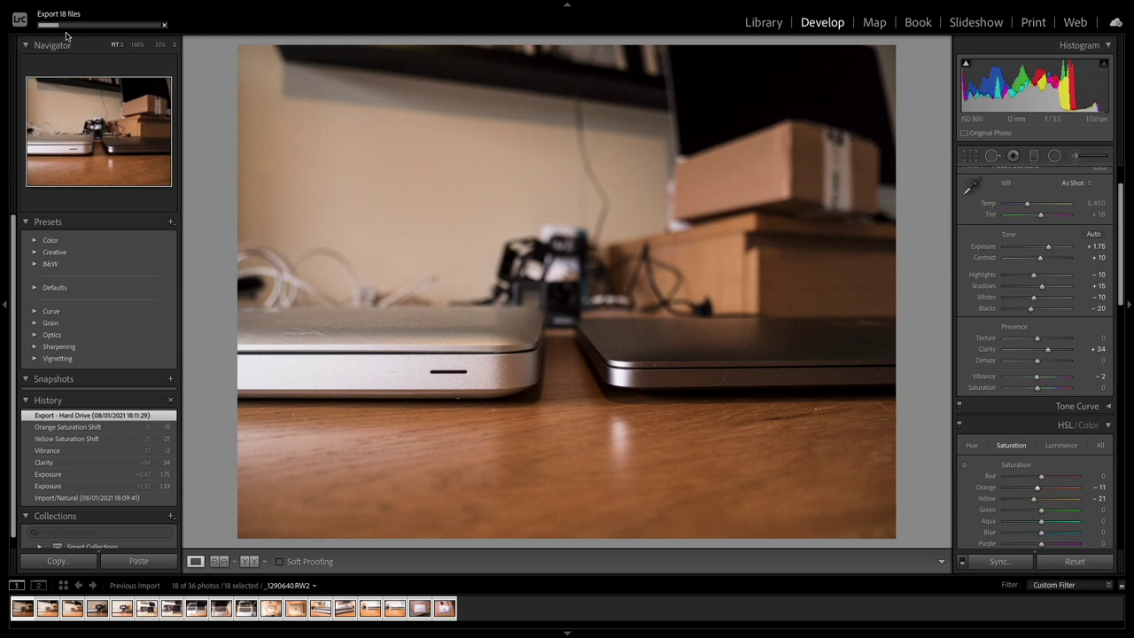
# Check the export's progress in the activity panel, then exit full screen to a windowed Lightroom.
pyautogui.click(112, 28)
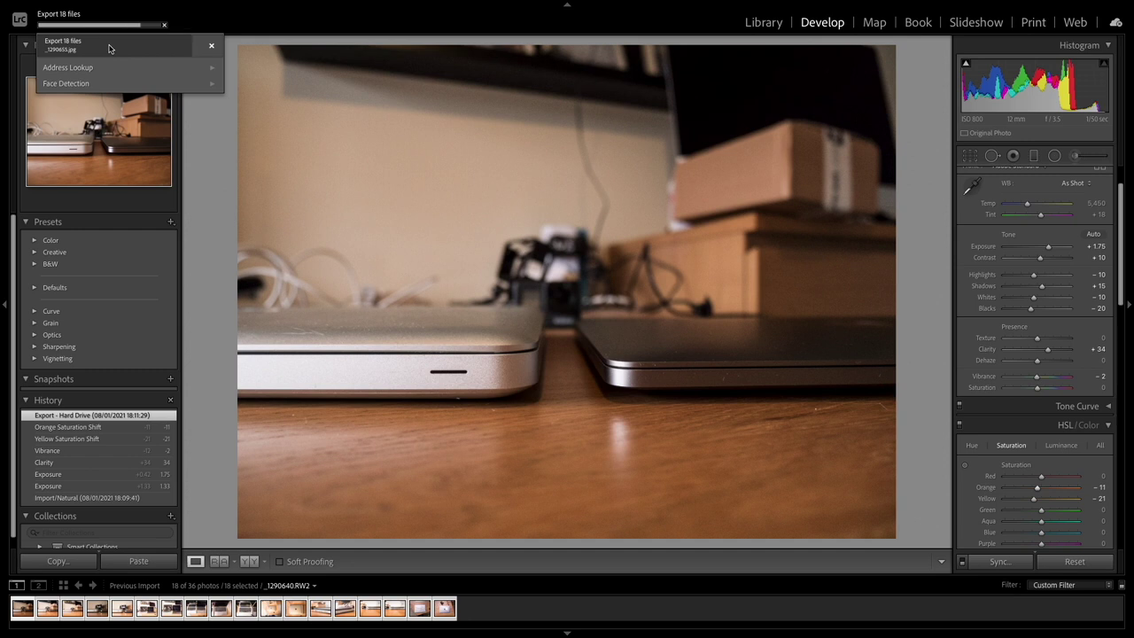
pyautogui.moveTo(133, 1)
pyautogui.click(33, 23)
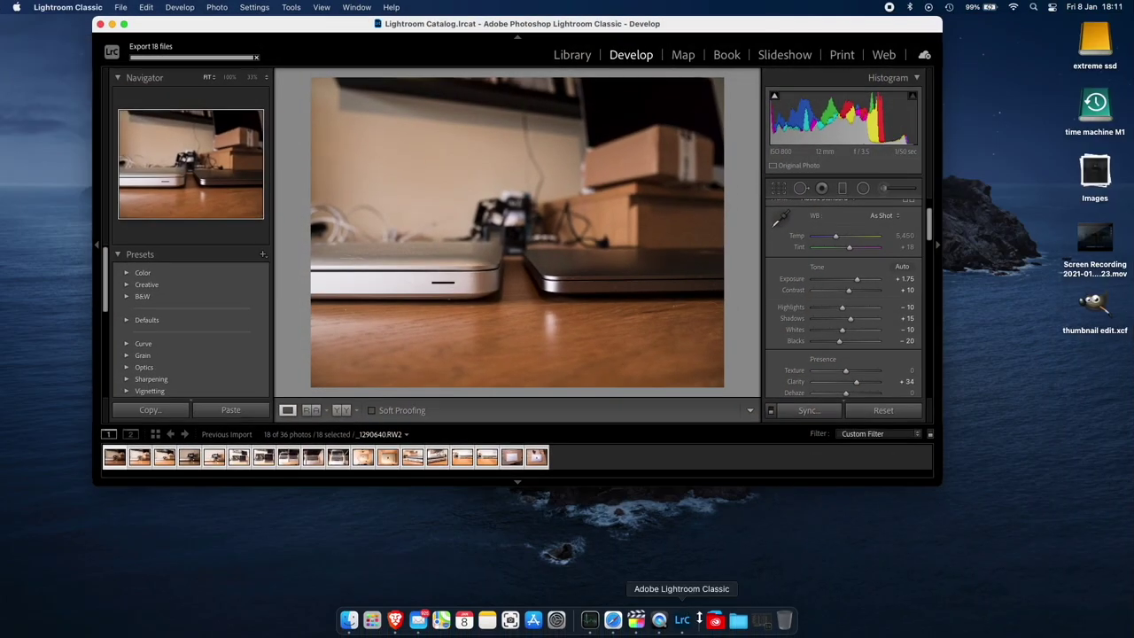
# Check Lightroom's 6.72 GB memory use in Activity Monitor, then show info for the 'mac book size' folder.
pyautogui.click(765, 626)
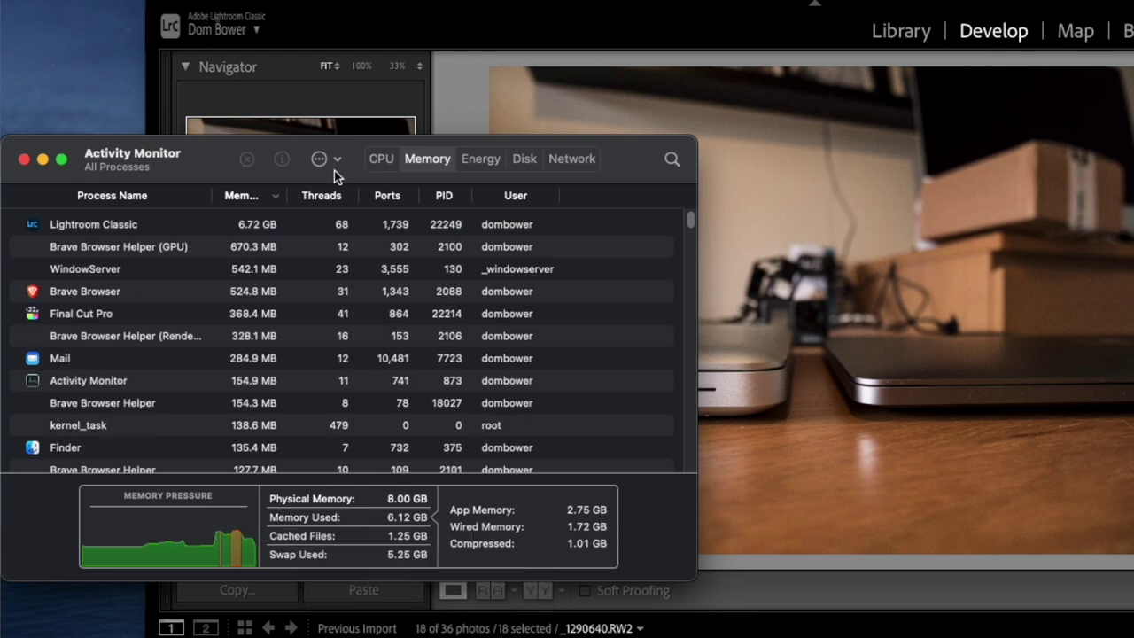
pyautogui.click(377, 165)
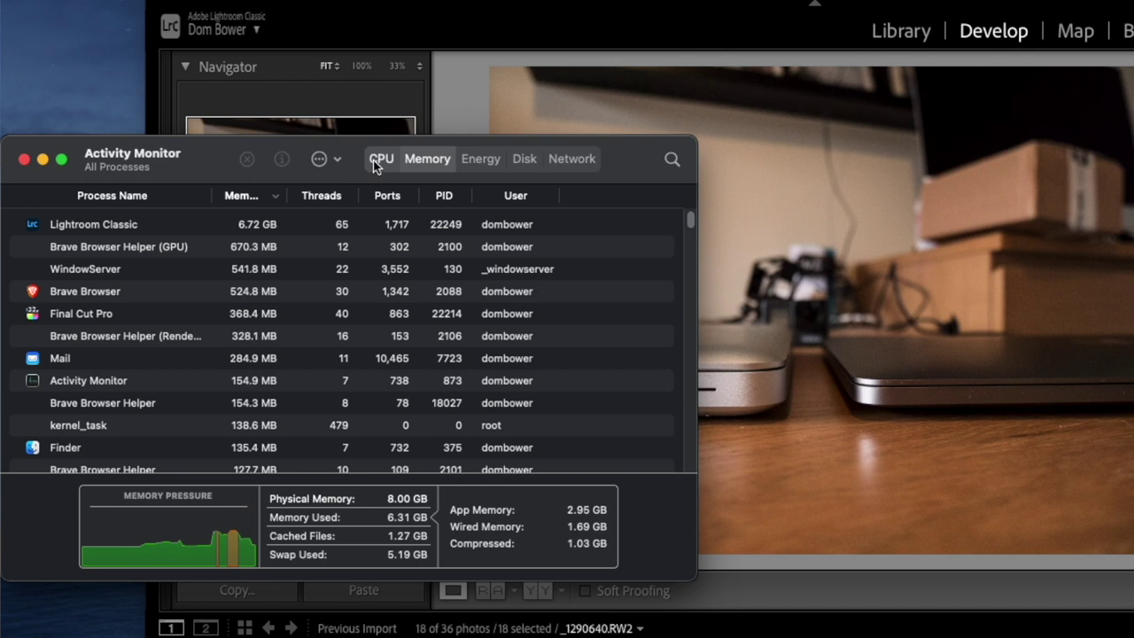
pyautogui.click(425, 158)
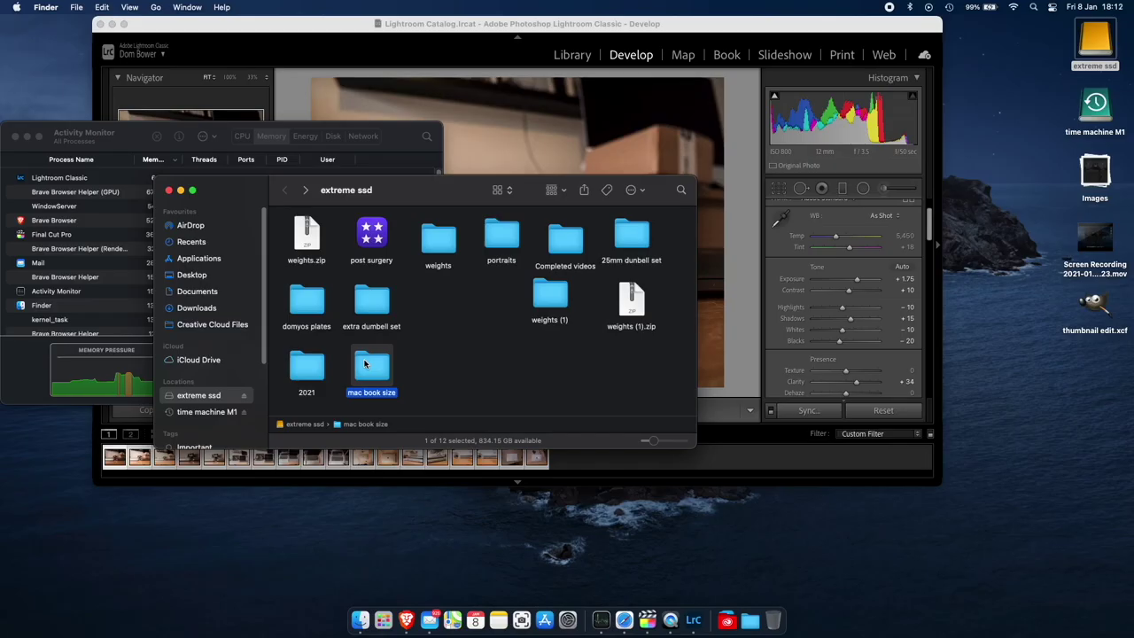
pyautogui.press('super+i')
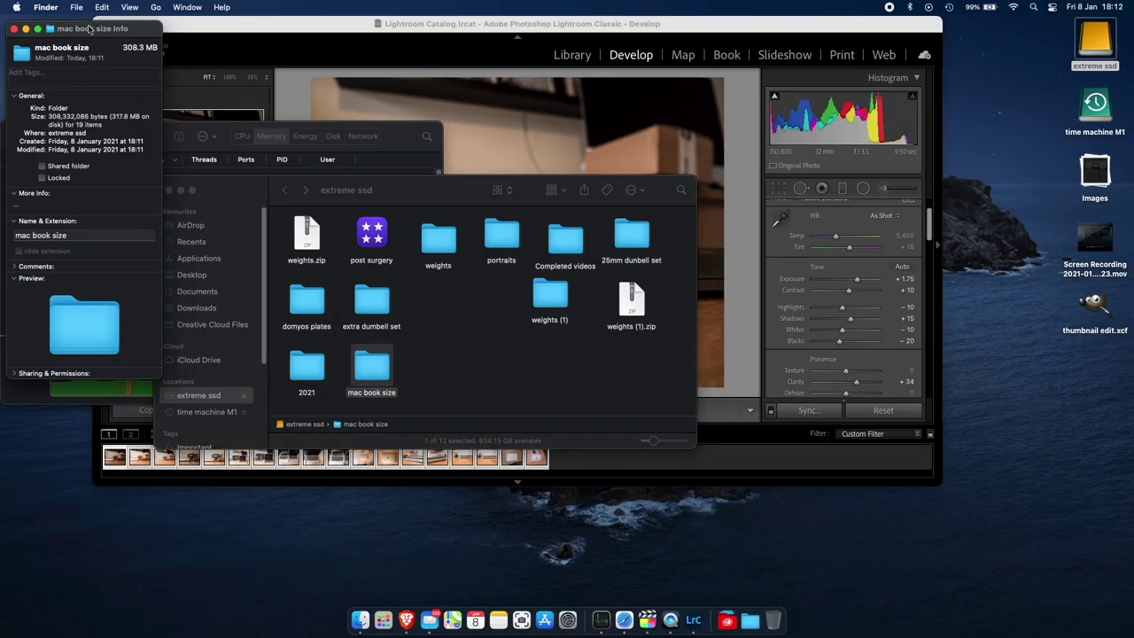
# Confirm the mac book size folder on extreme ssd holds 18 JPGs, then close Finder.
pyautogui.click(14, 30)
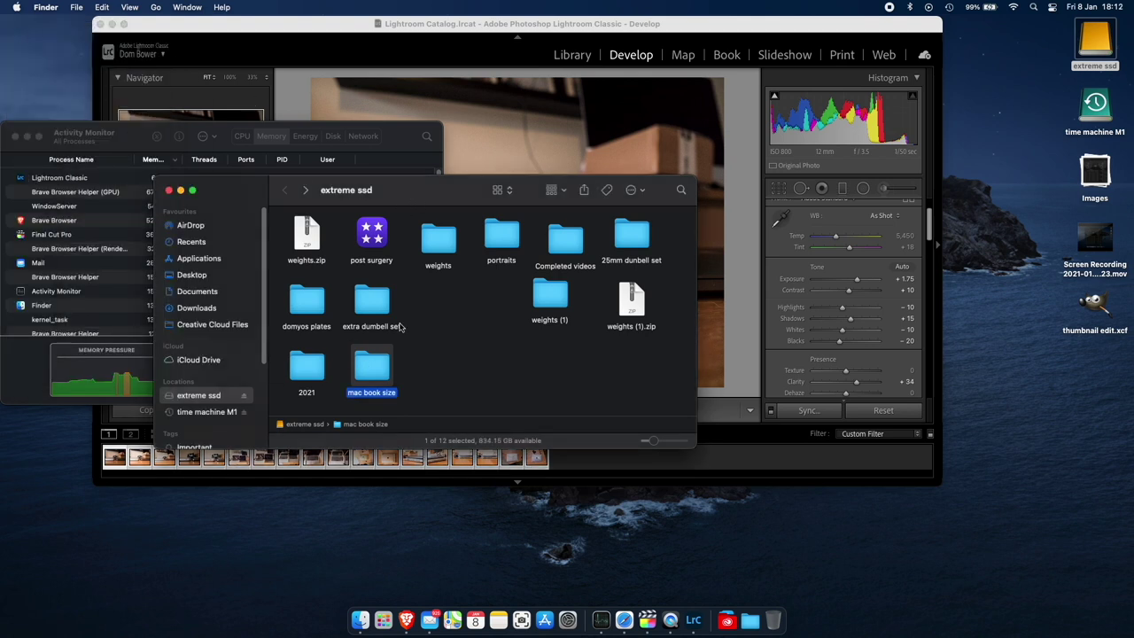
pyautogui.doubleClick(375, 379)
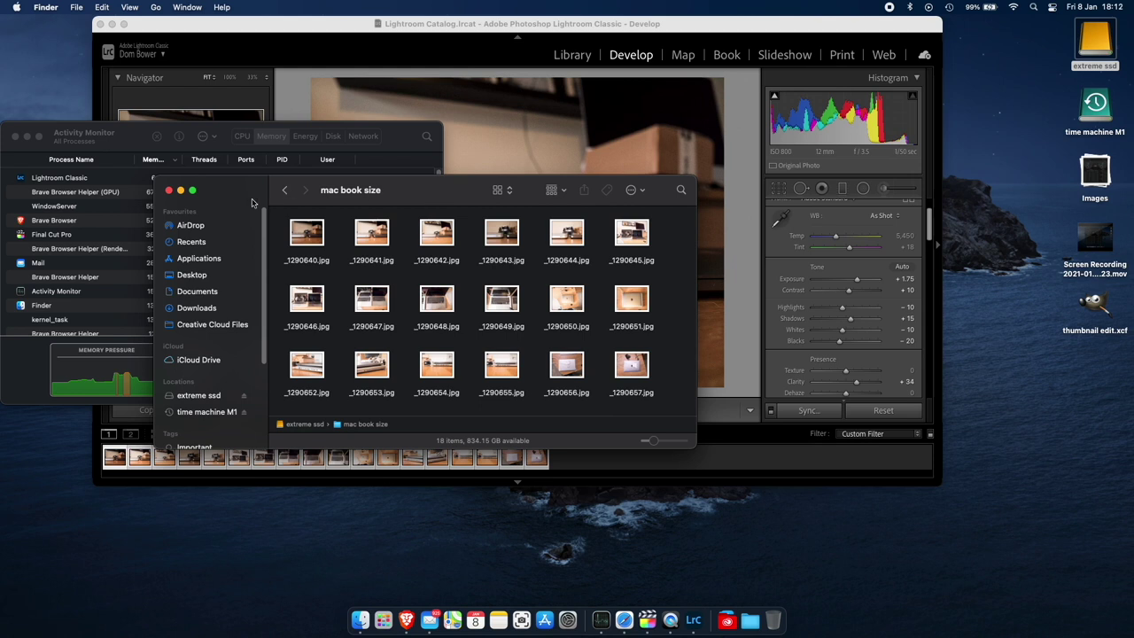
pyautogui.click(168, 190)
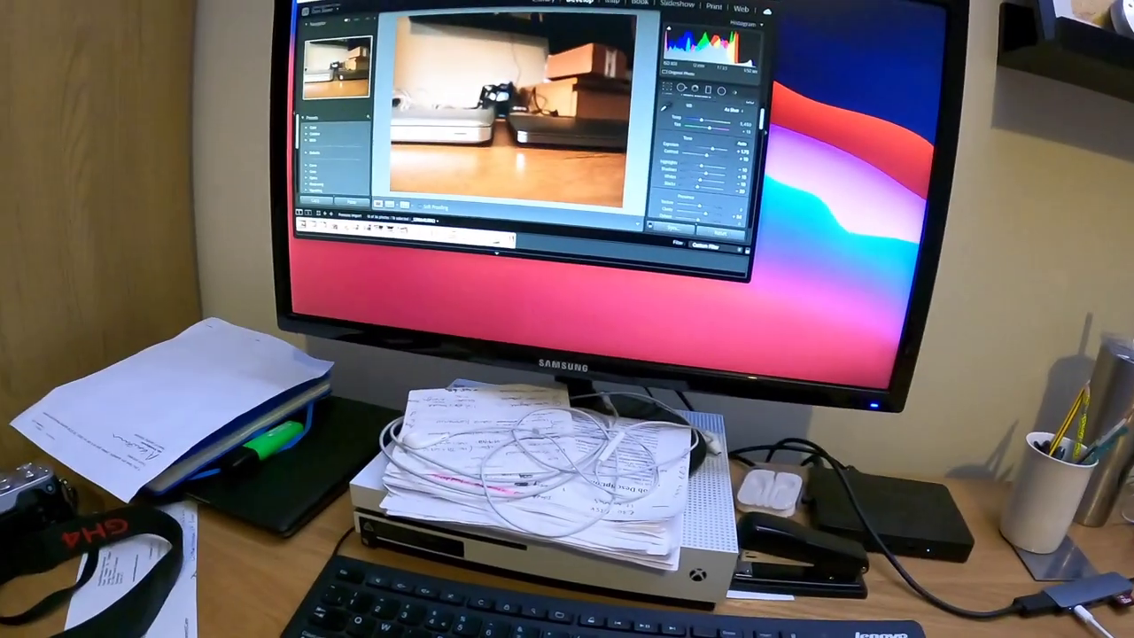
# Return Lightroom to full-screen view with the edited desk photo in Develop.
pyautogui.hotkey('shift', 'f')
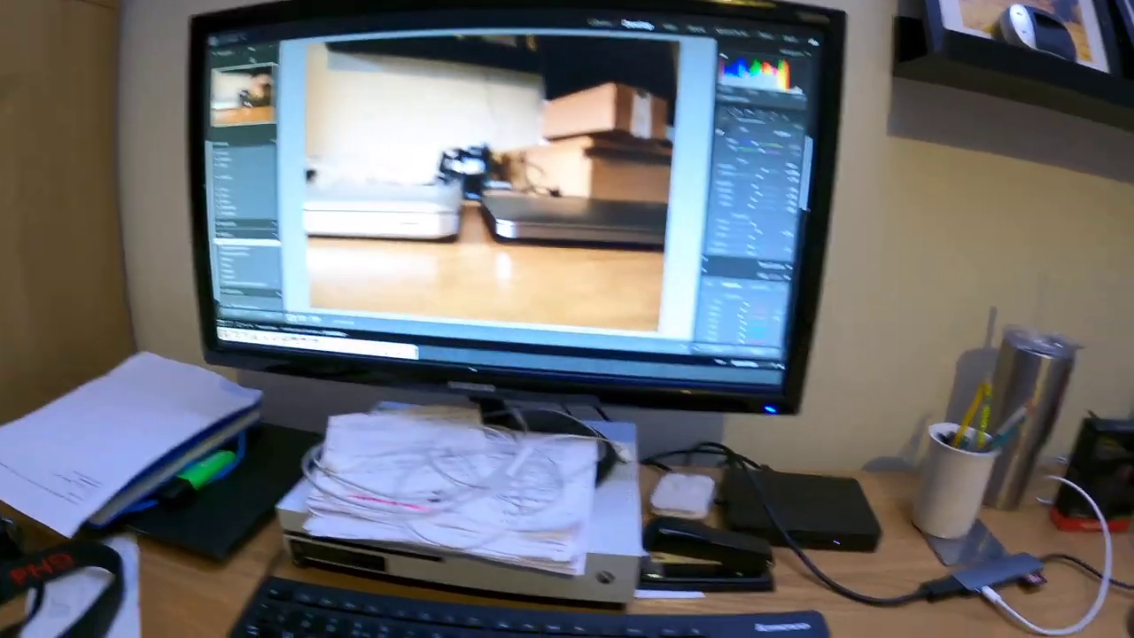